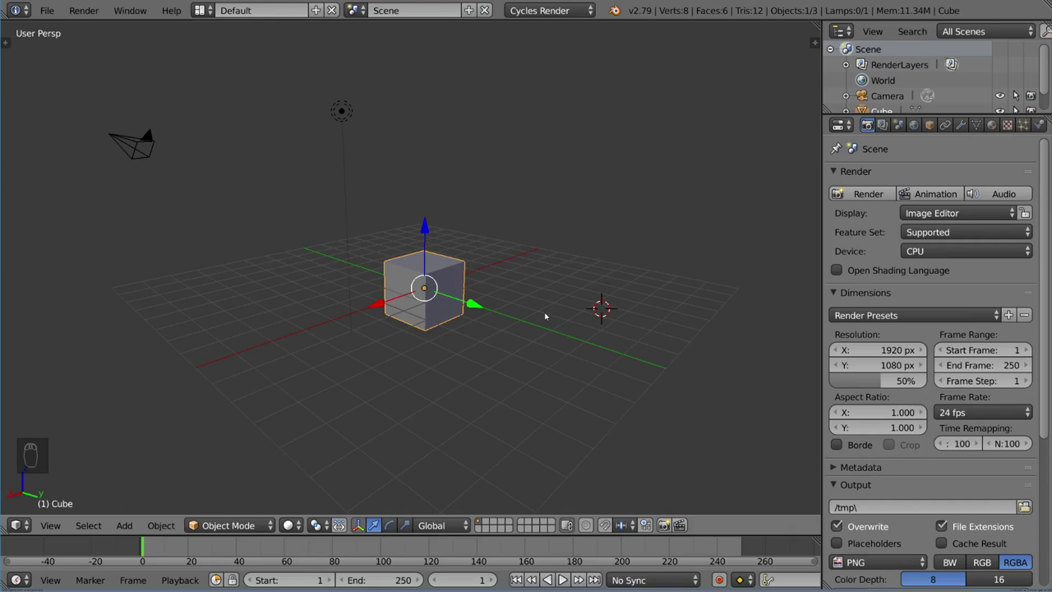
Delete the default cube and add a single-bone armature at the origin.
key(x)
click(530, 311)
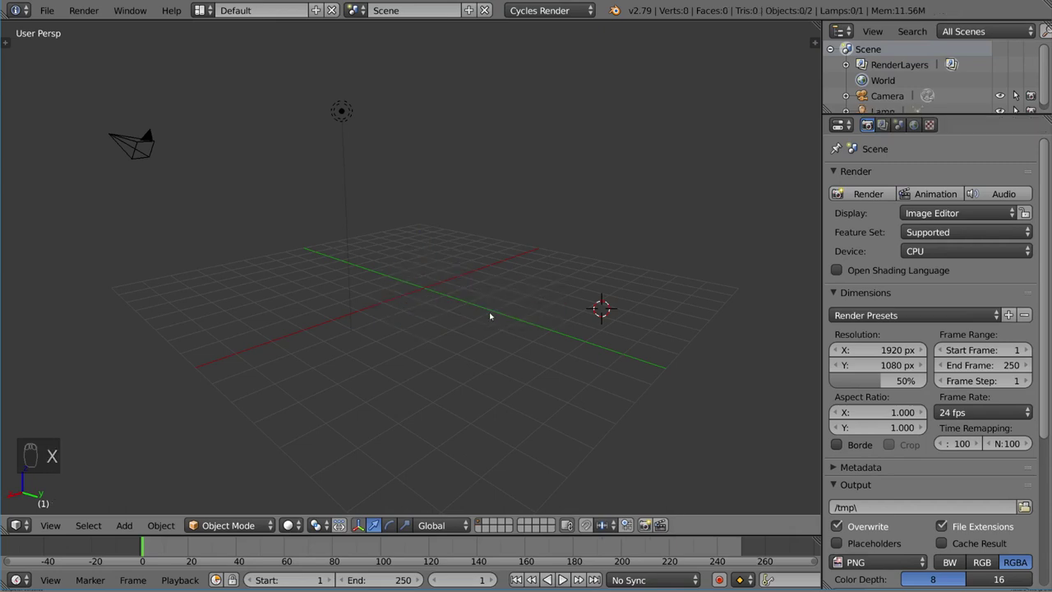
key(shift+a)
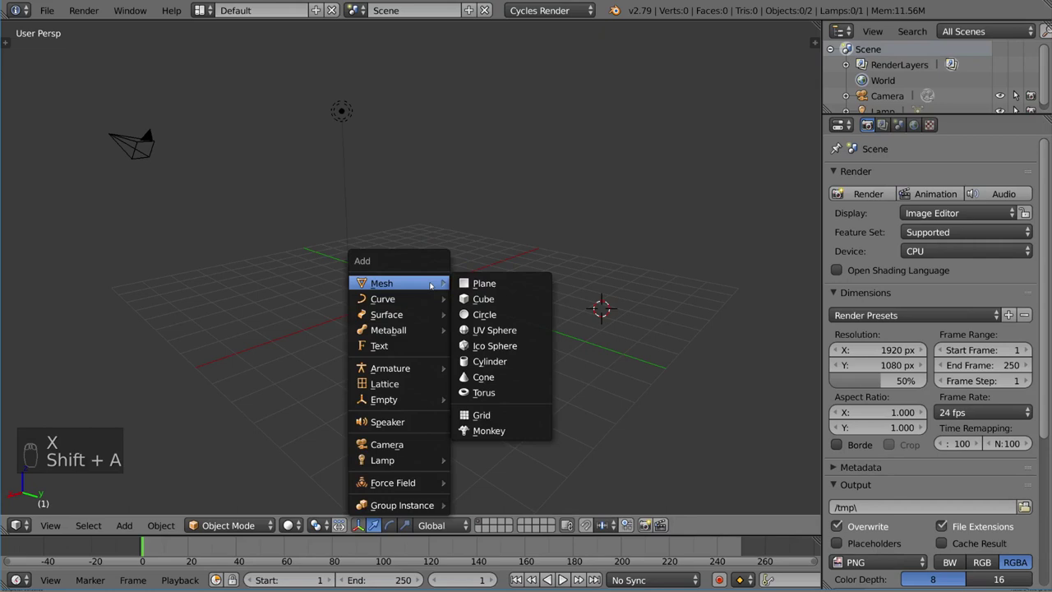
mouse_move(399, 370)
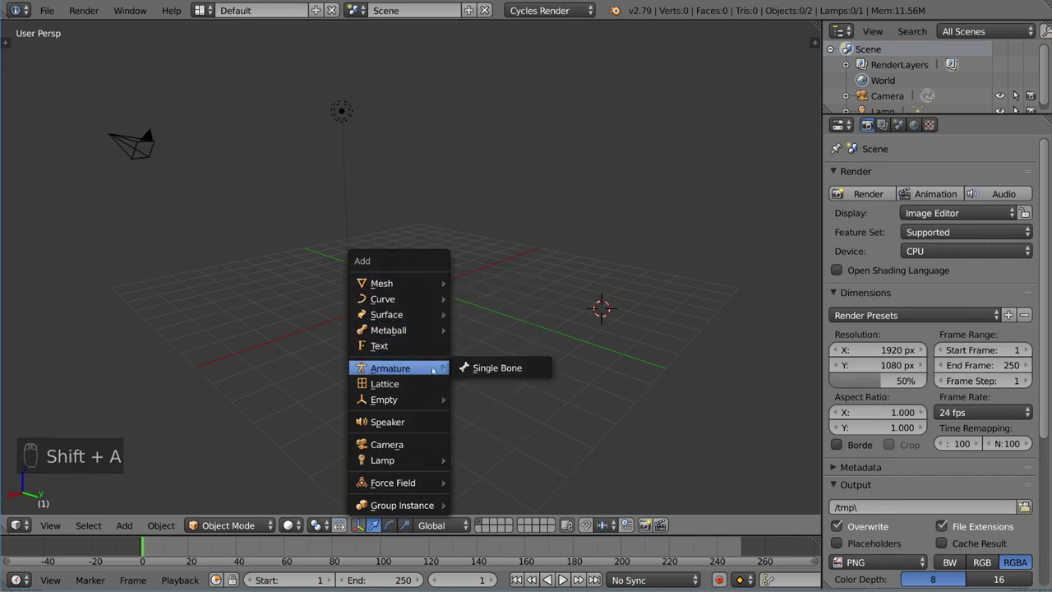
click(516, 369)
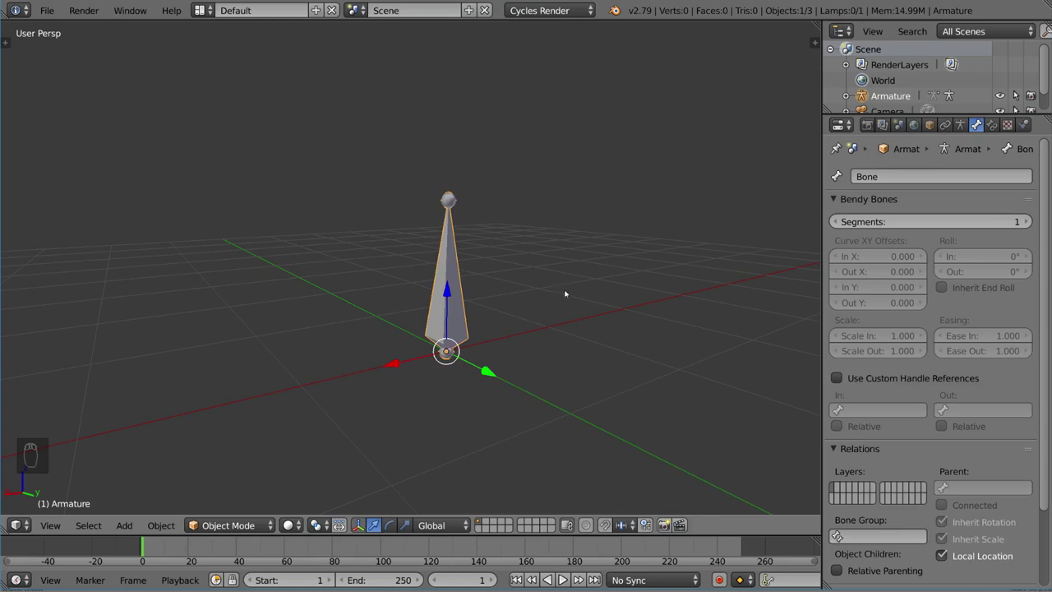
Toggle the armature through Pose and Object Mode, then enter Edit Mode.
key(ctrl+Tab)
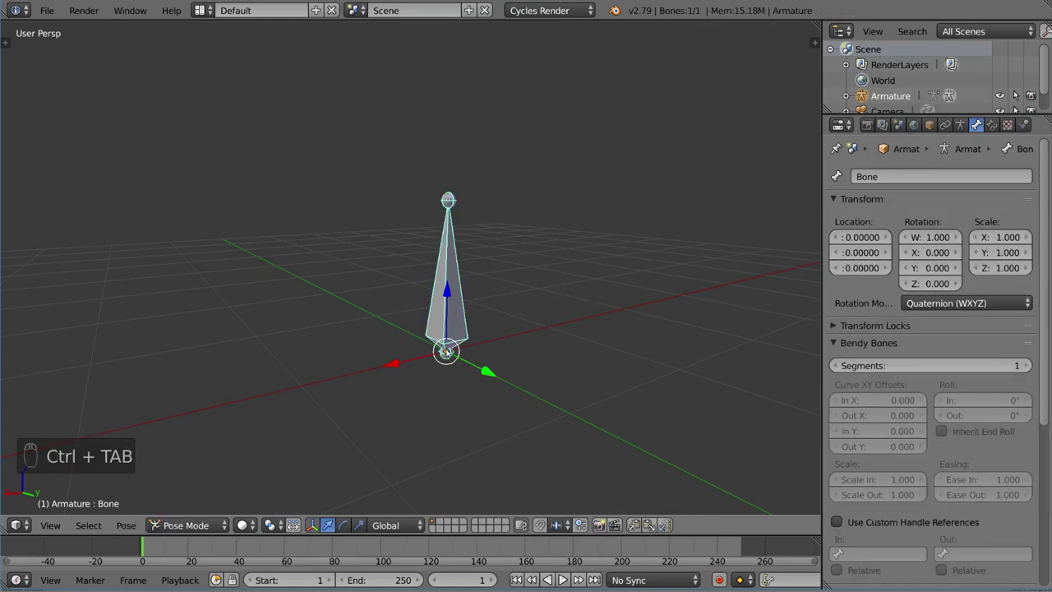
key(ctrl+Tab)
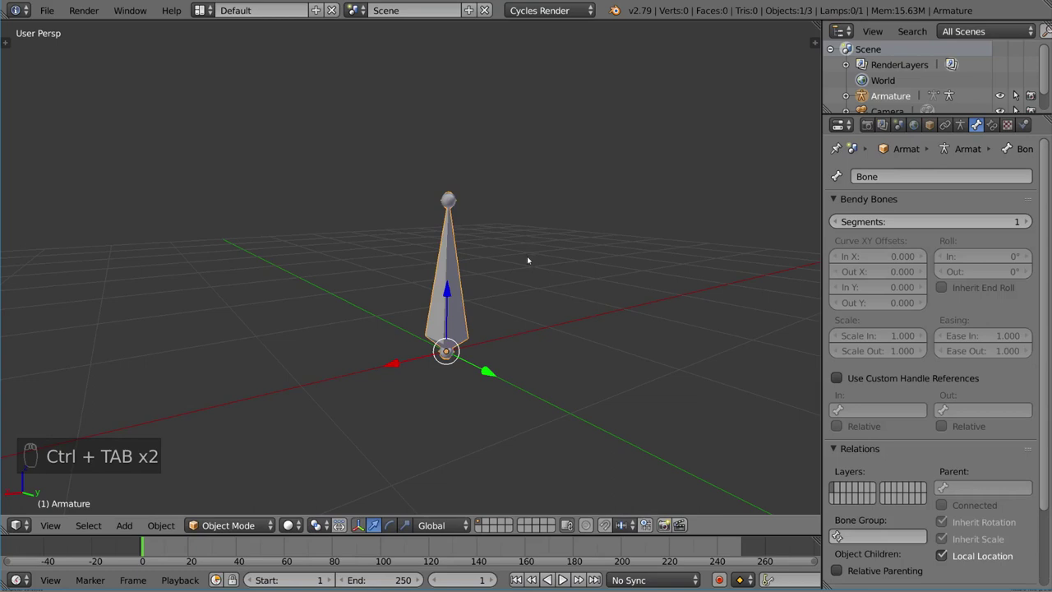
key(Tab)
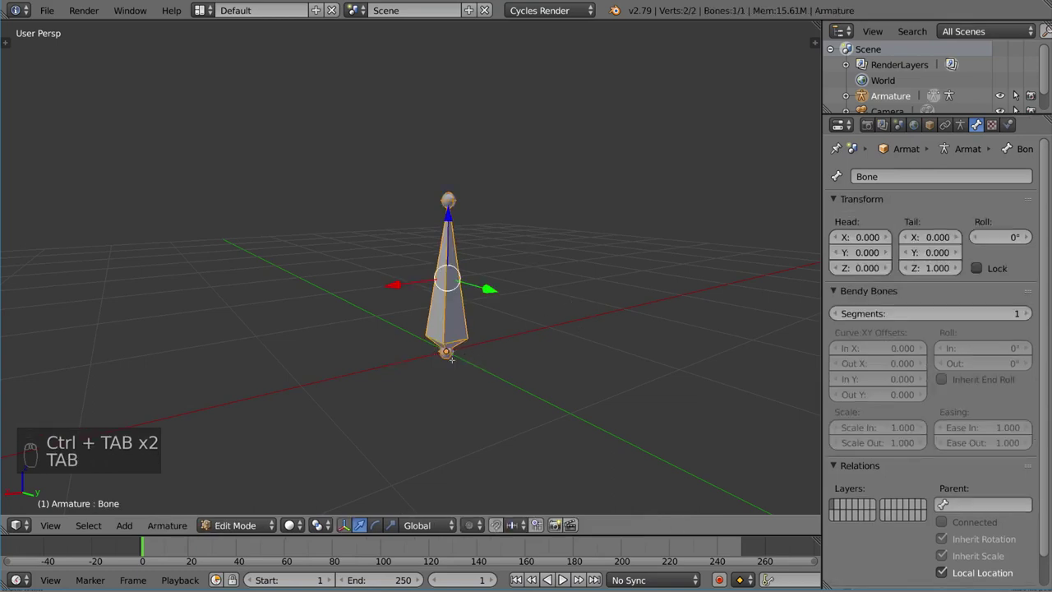
Select the bone's head joint, tail joint and whole bone in turn.
right_click(448, 353)
right_click(449, 201)
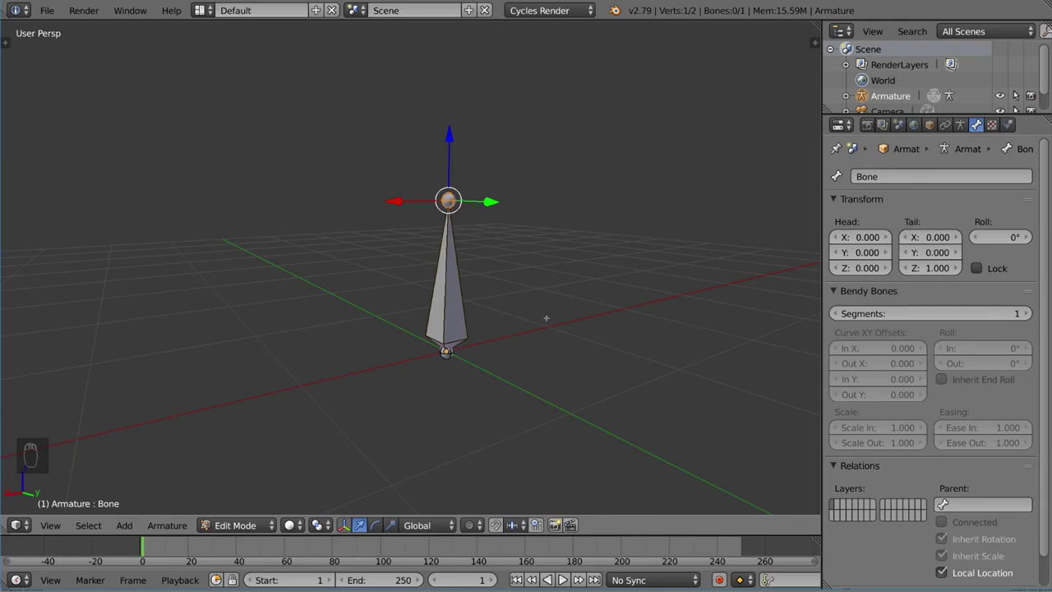
right_click(447, 353)
right_click(461, 300)
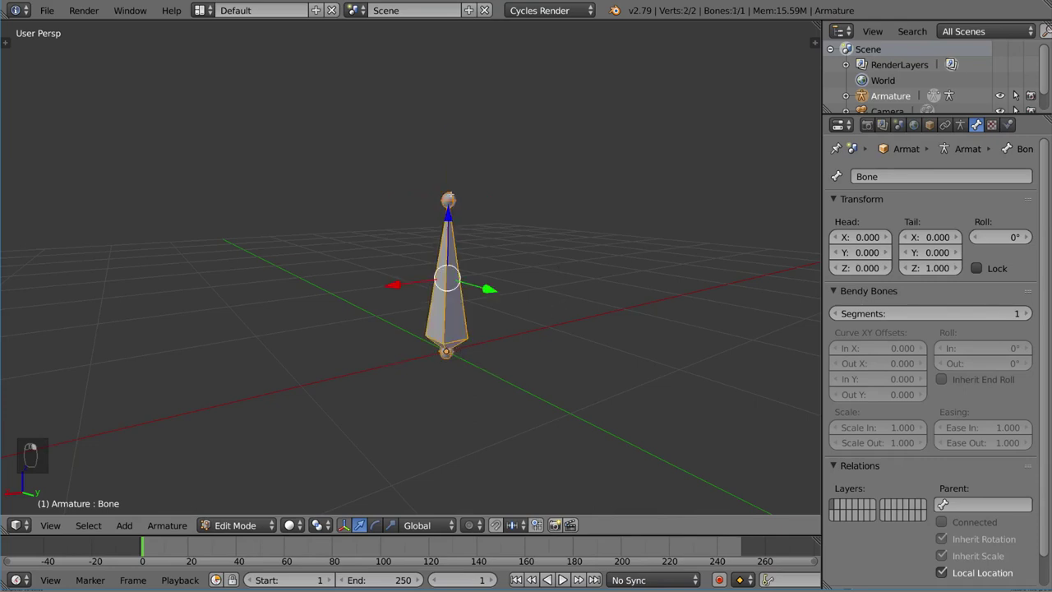
right_click(450, 200)
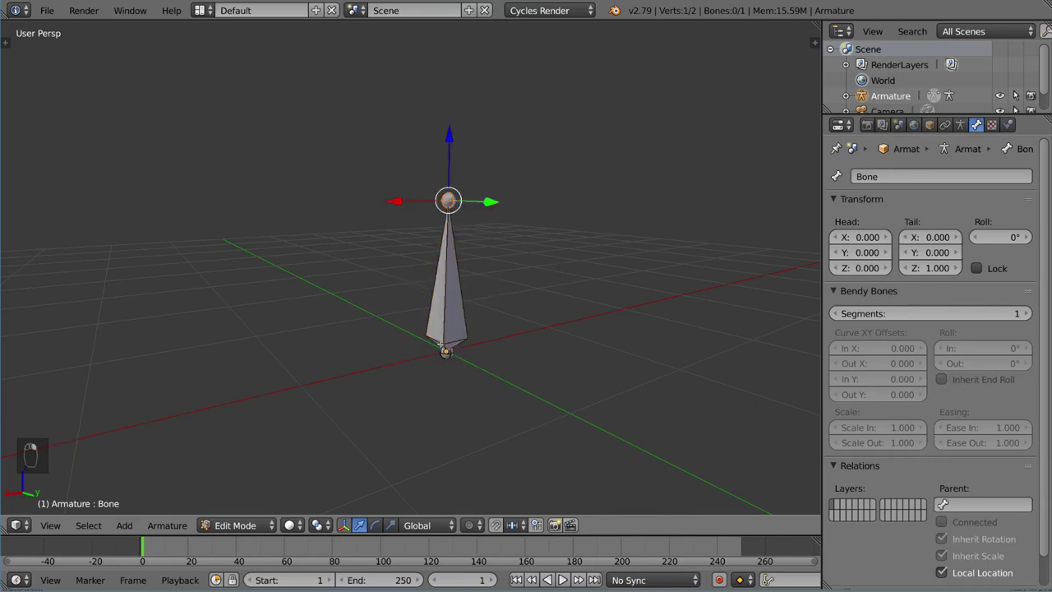
right_click(445, 352)
Try moving the head and tail joints, cancelling each move.
key(g)
right_click(462, 200)
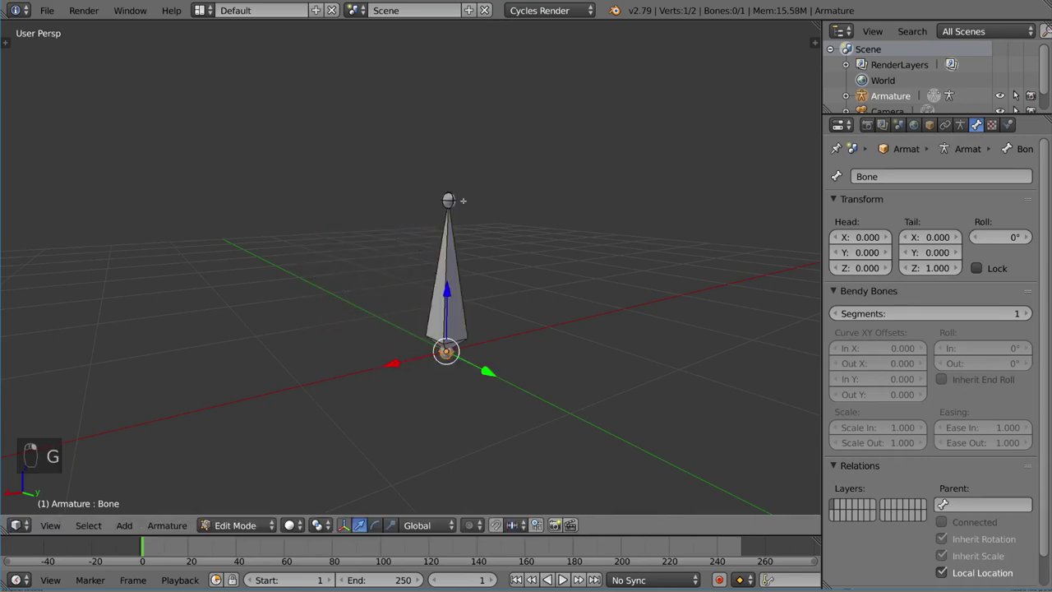
right_click(463, 201)
key(g)
right_click(628, 194)
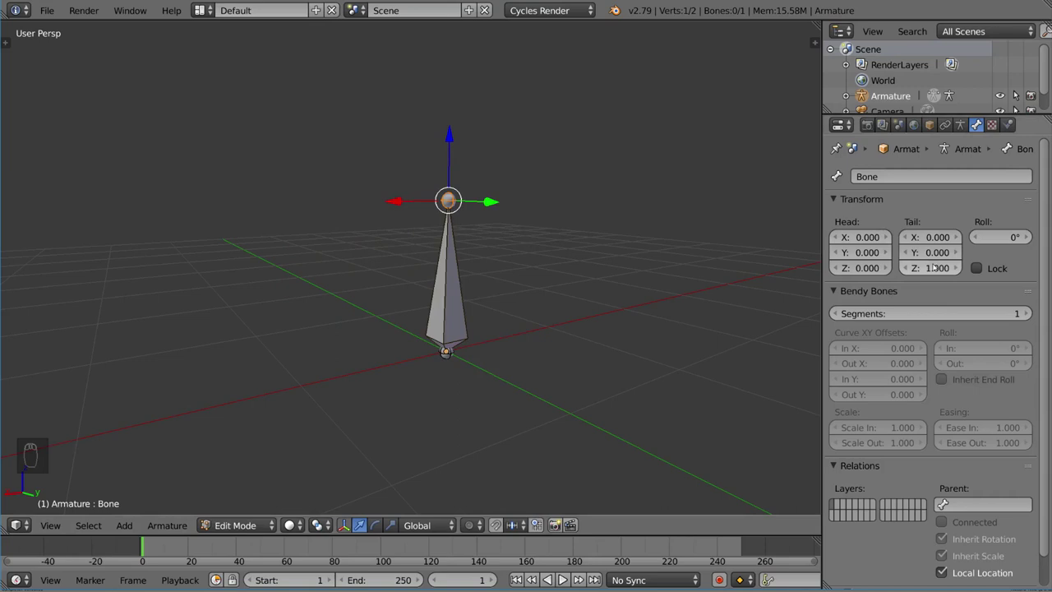
Undo a trial edit of the head's X position, test-move the tail, and leave Edit Mode.
right_click(448, 352)
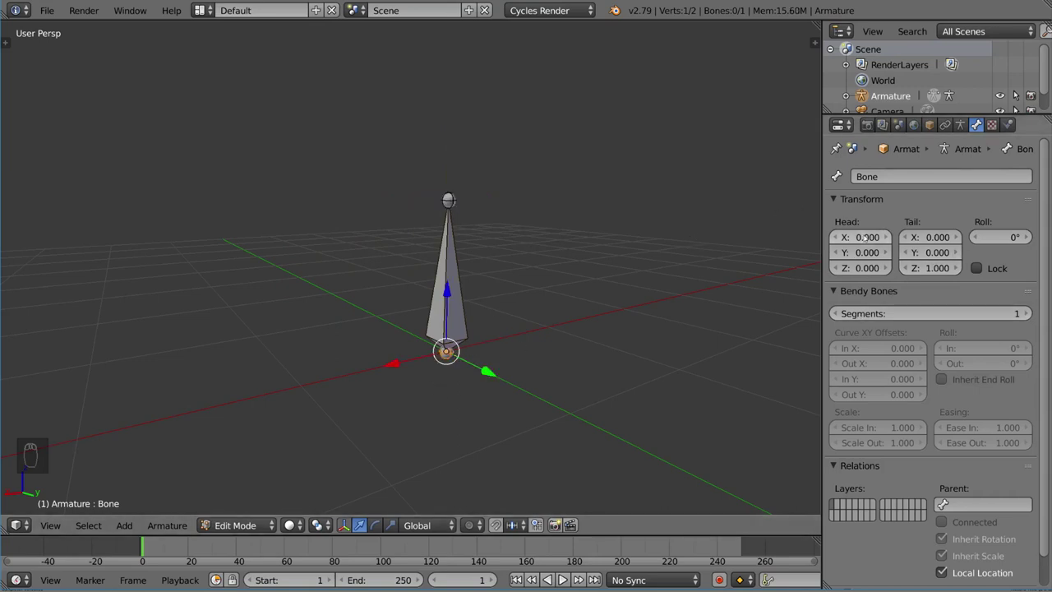
drag(860, 237, 912, 252)
key(ctrl+z)
key(ctrl+z)
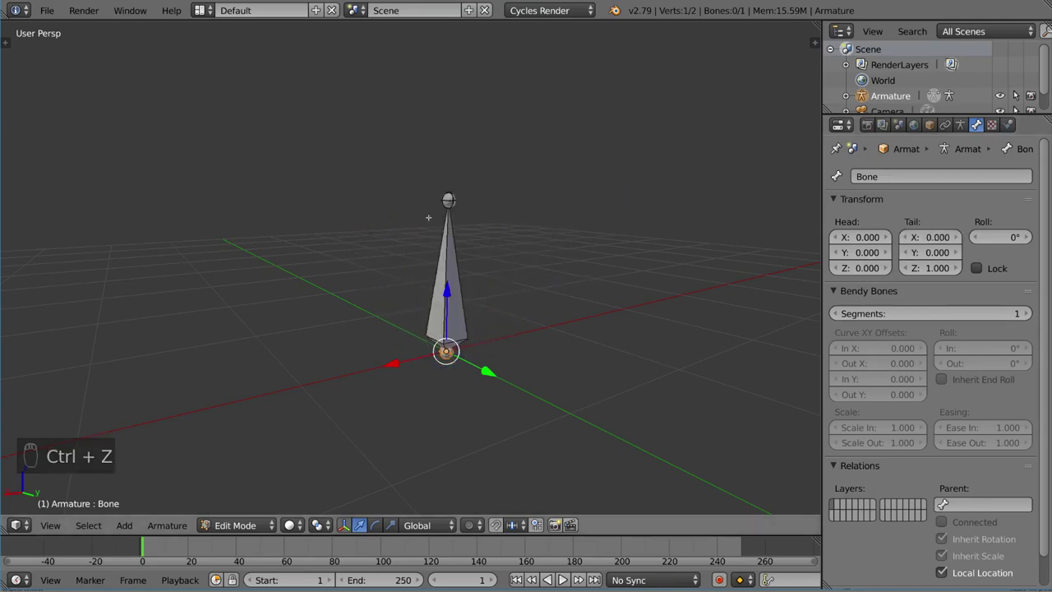
right_click(448, 200)
key(g)
right_click(540, 348)
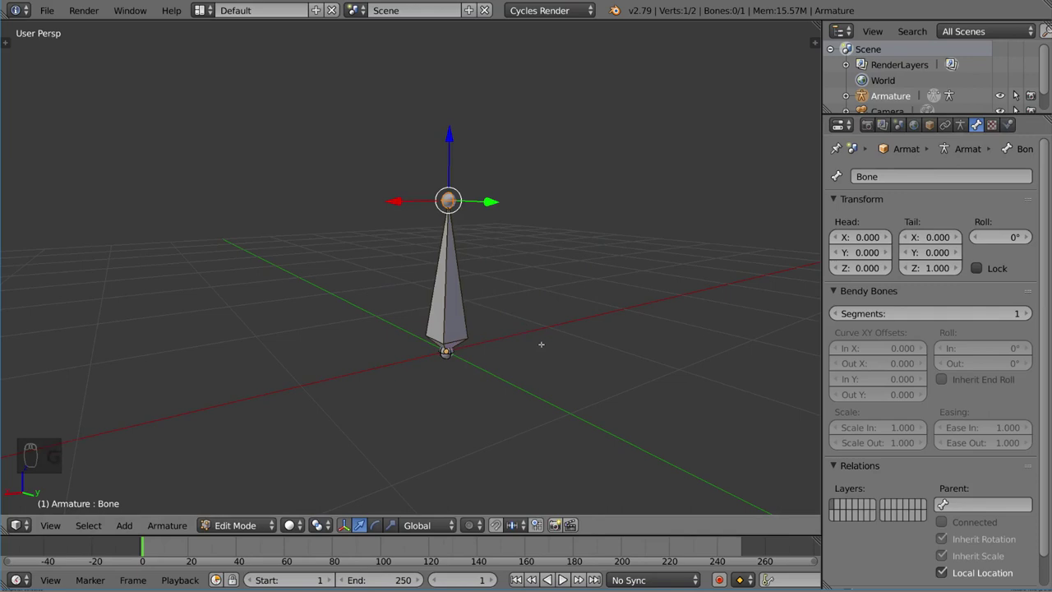
key(Tab)
key(ctrl+Tab)
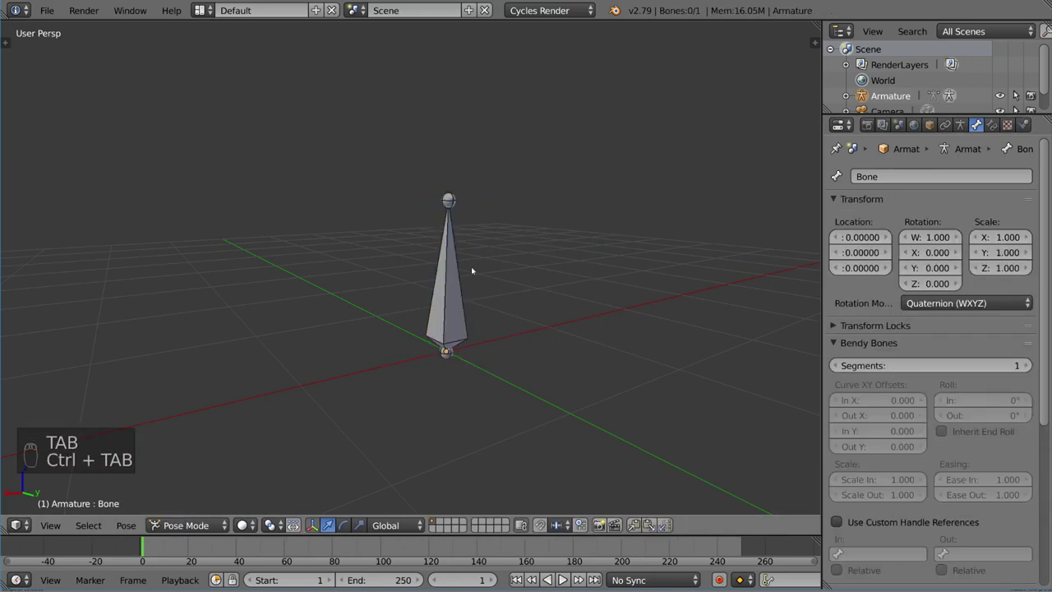
right_click(471, 266)
key(r)
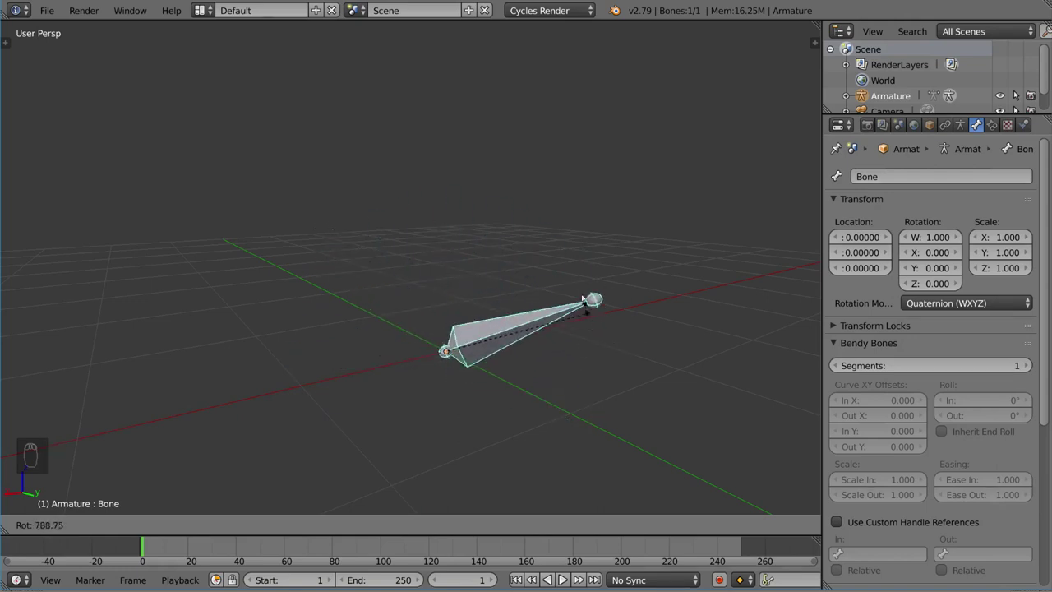
click(483, 170)
key(r)
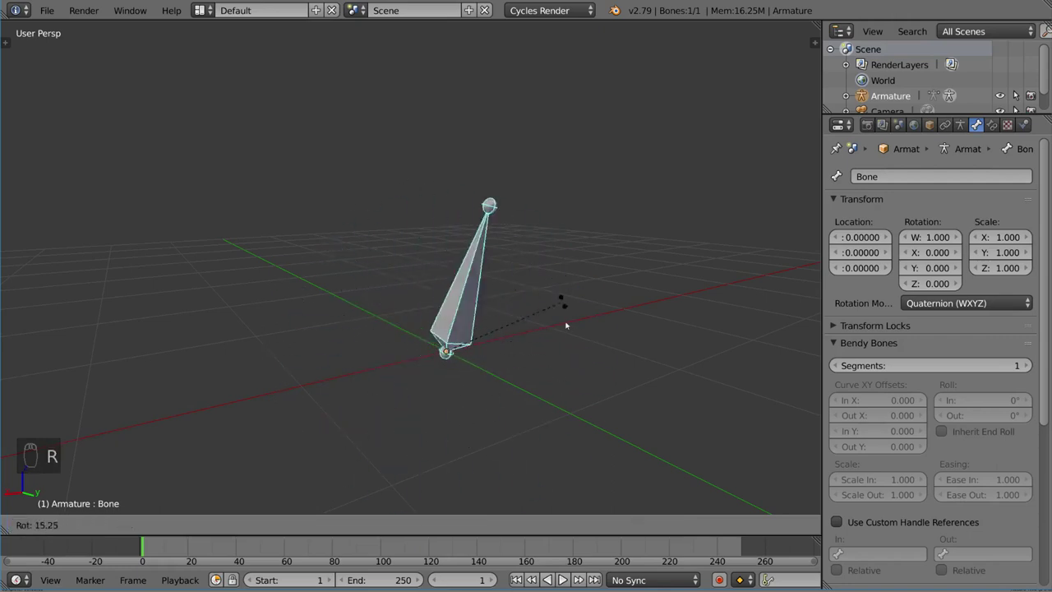
right_click(586, 269)
In Edit Mode, extrude a new bone straight up along Z from the first bone's tail.
key(Tab)
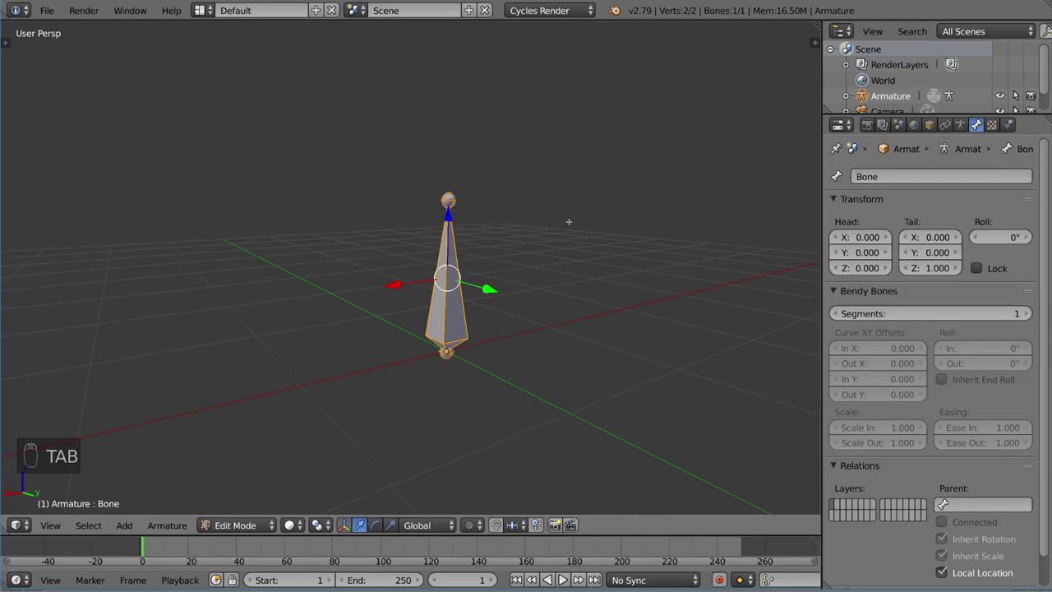
right_click(448, 200)
middle_drag(582, 198, 529, 254)
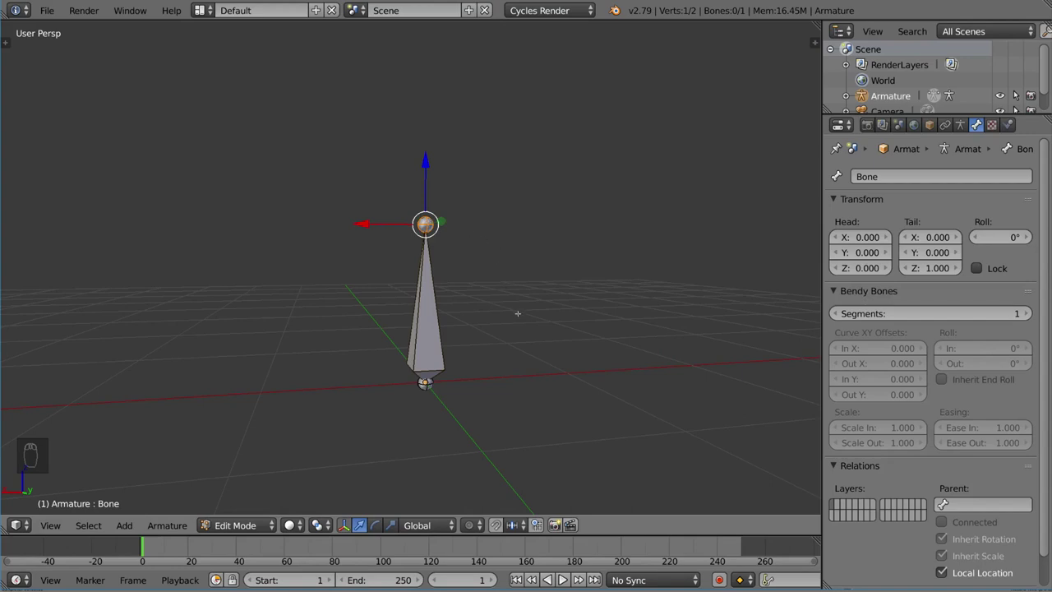
key(e)
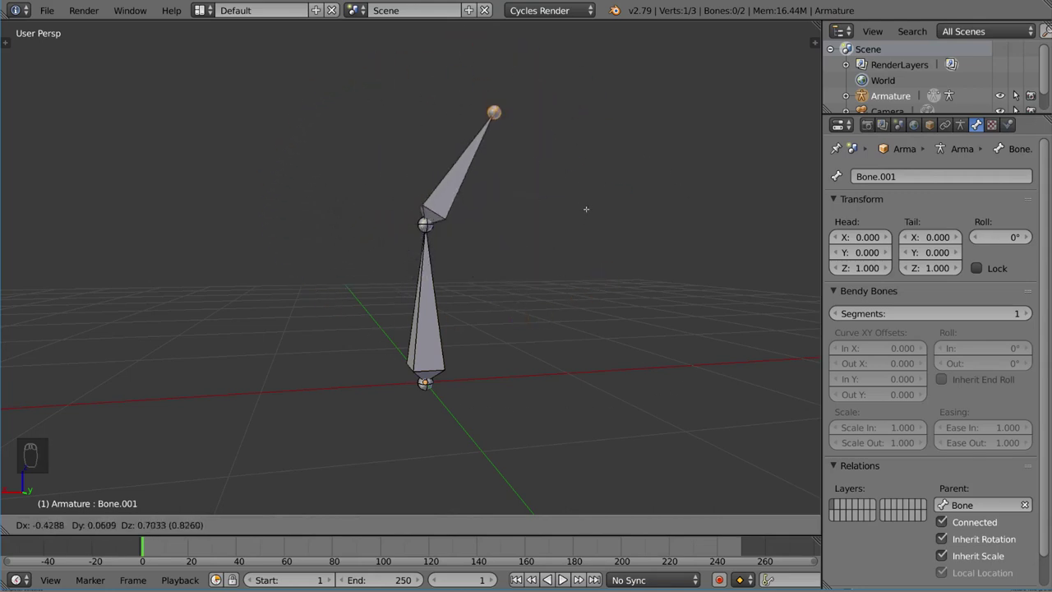
key(z)
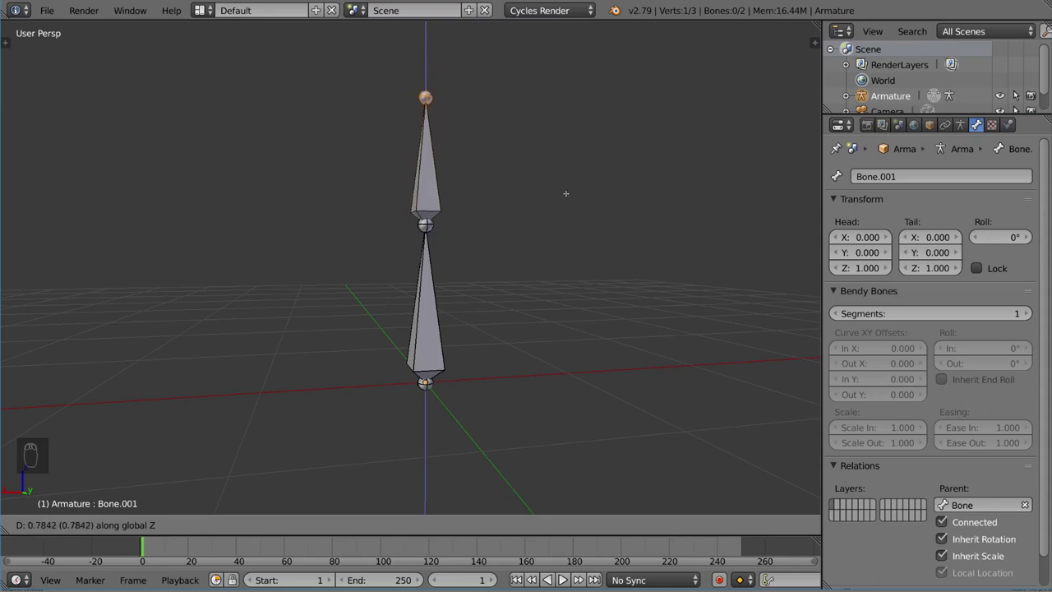
click(566, 189)
Duplicate the upper bone Bone.001 and place the copy beside it.
middle_drag(615, 291, 566, 271)
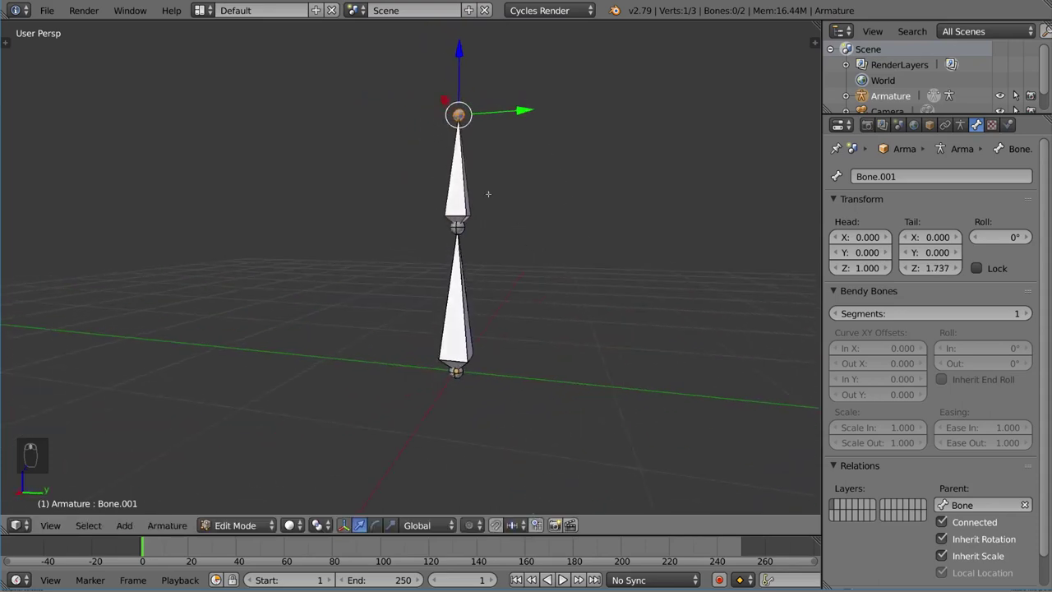
right_click(461, 177)
key(shift+d)
click(608, 354)
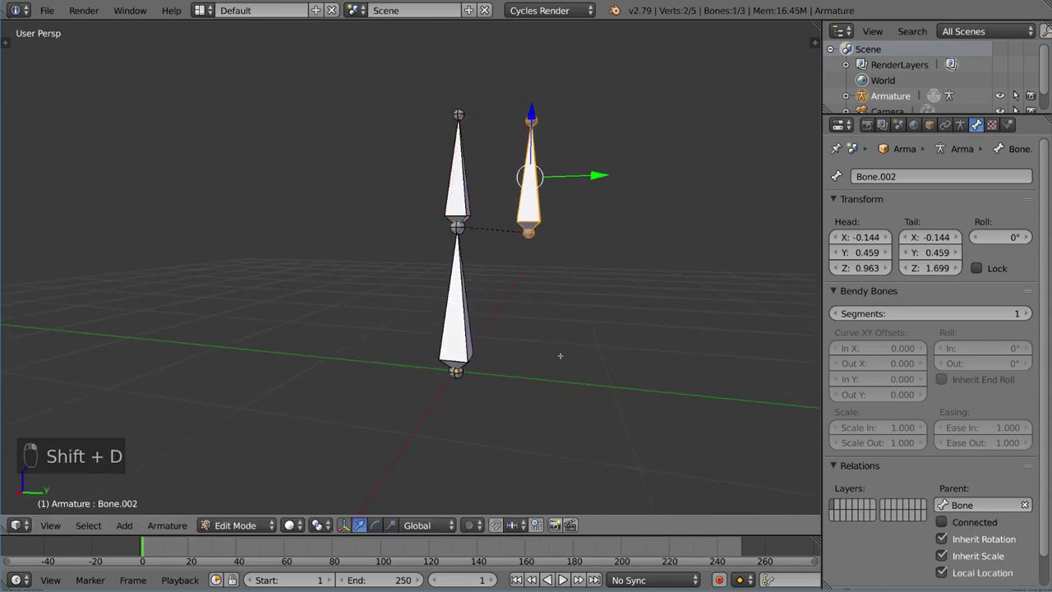
Put the 3D cursor left of the bones and add a new bone there.
click(349, 268)
key(shift+a)
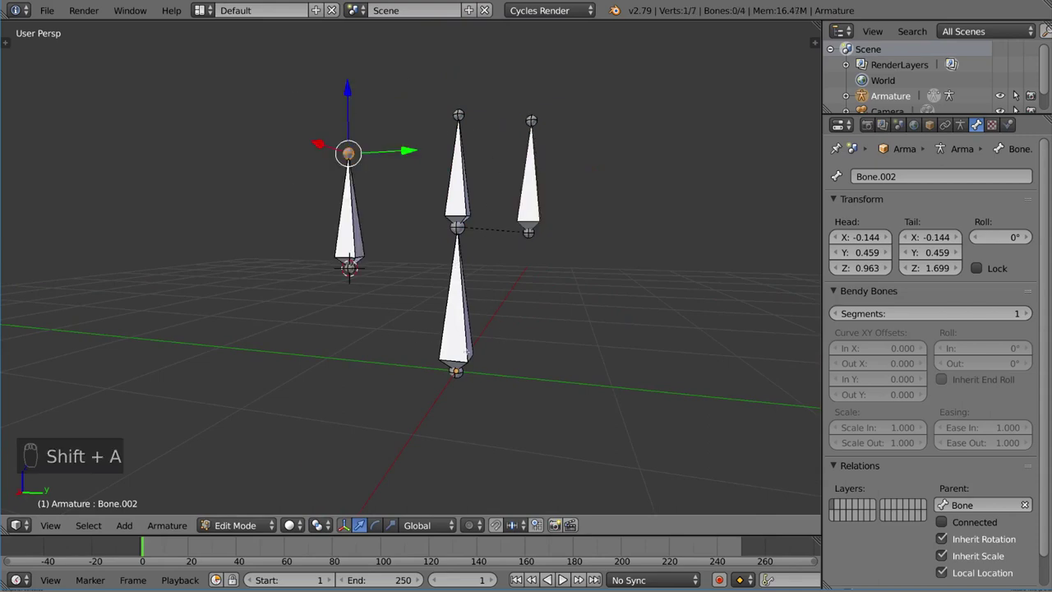
middle_drag(440, 220, 517, 261)
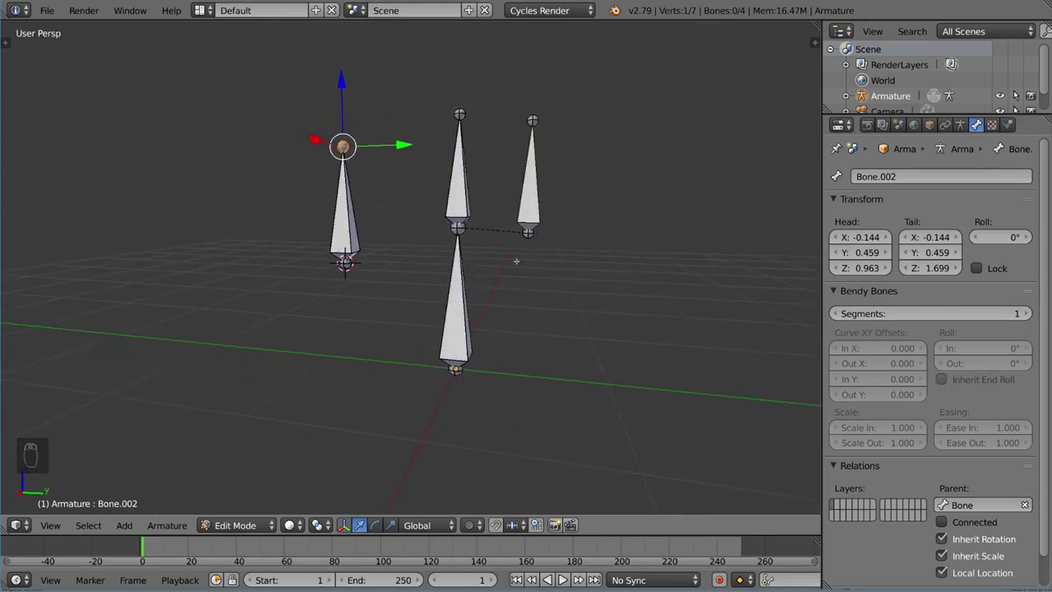
Extrude a new bone upward along Z from the lower bone and stretch it taller.
right_click(466, 298)
middle_drag(467, 299, 450, 323)
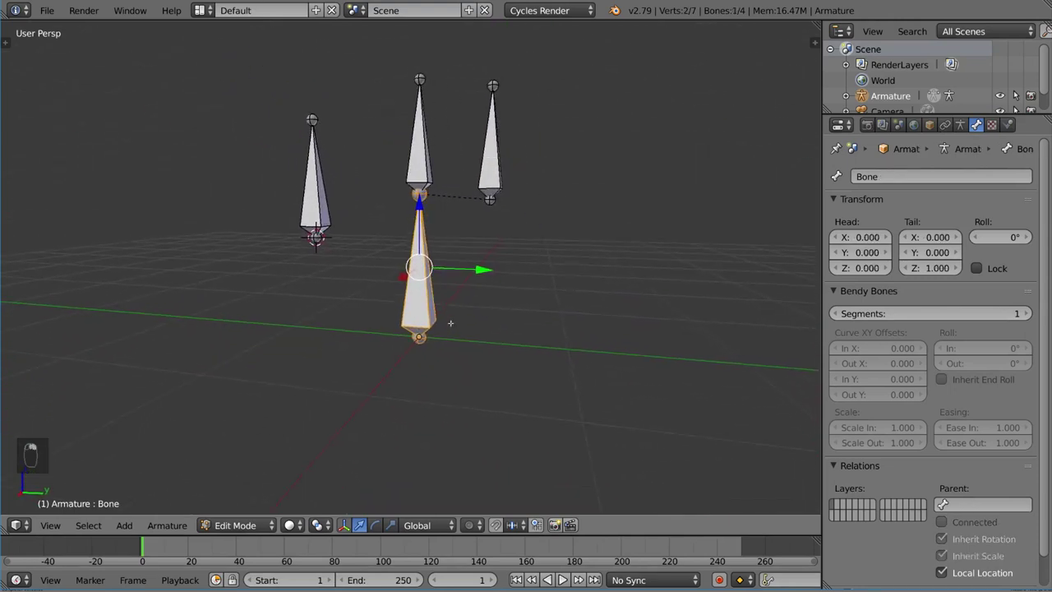
middle_drag(477, 253, 475, 319)
key(e)
key(z)
click(475, 207)
scroll(512, 286, down, 2)
key(g)
key(z)
middle_drag(512, 287, 432, 211)
click(520, 95)
Select Bone.001 and subdivide it from the W specials menu.
click(432, 211)
middle_drag(535, 218, 429, 78)
middle_drag(429, 180, 600, 261)
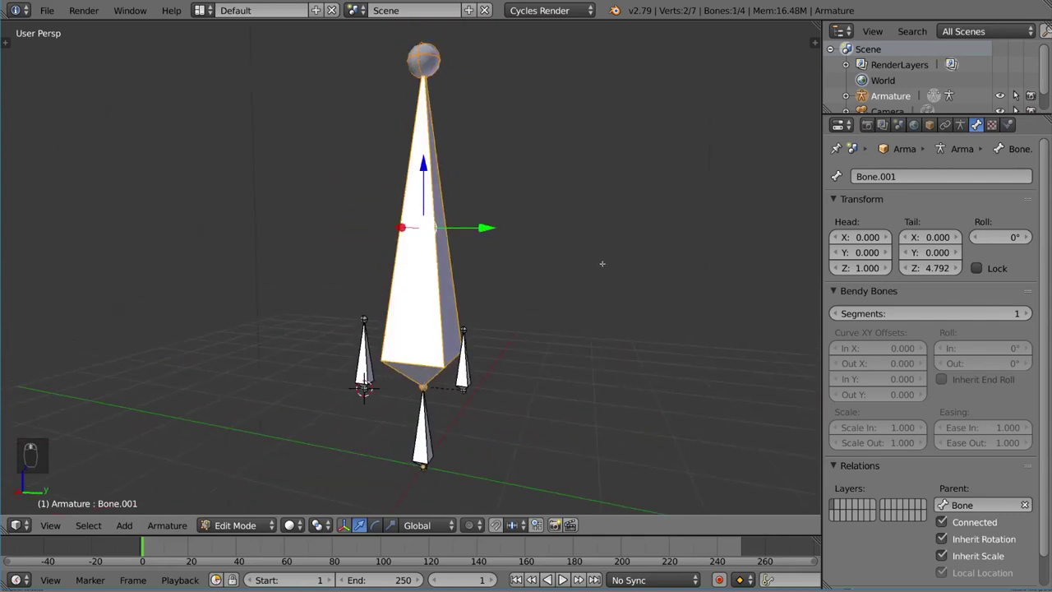
key(w)
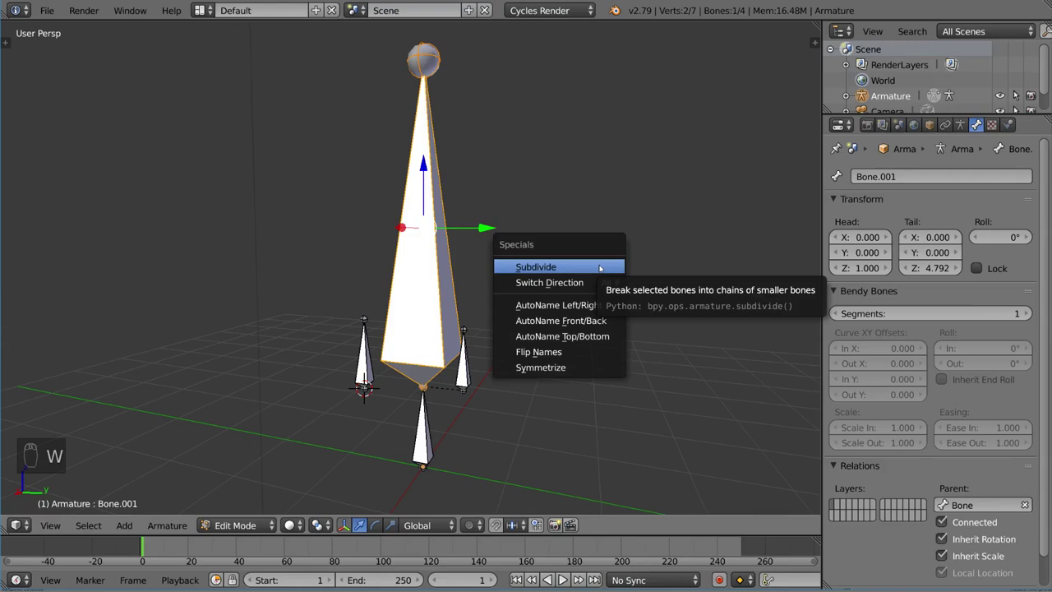
click(599, 264)
middle_drag(523, 298, 535, 244)
Set the subdivide Number of Cuts to 5 in the Tool Shelf.
key(t)
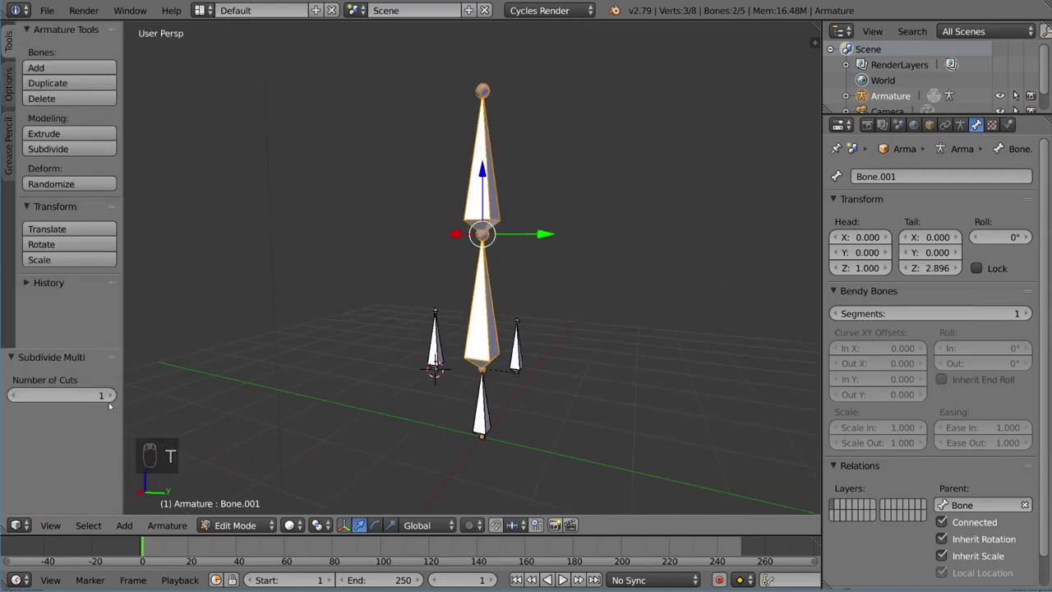
click(111, 396)
click(112, 396)
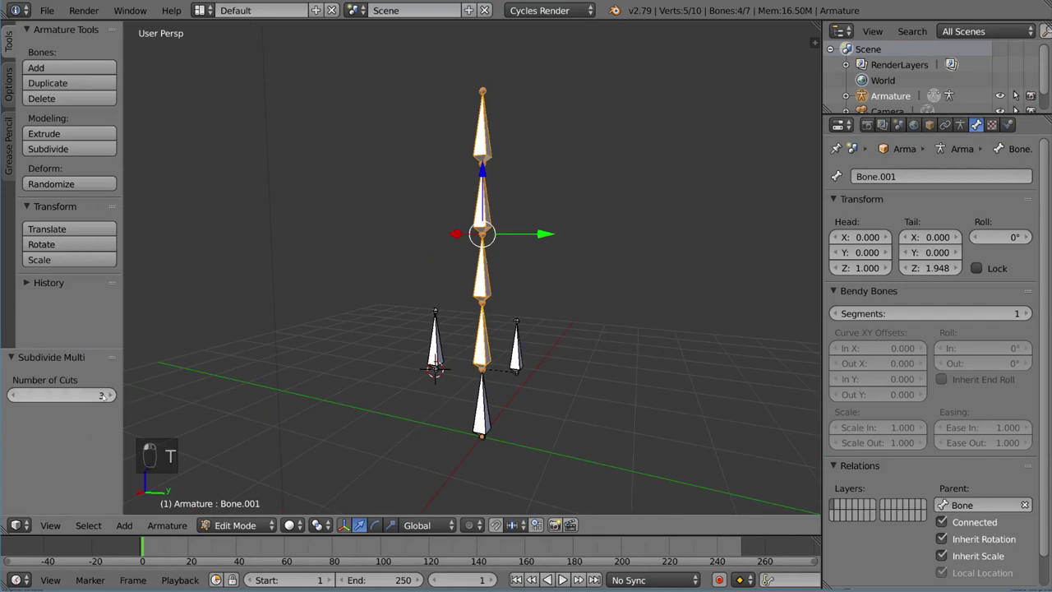
click(13, 395)
drag(13, 396, 20, 398)
click(15, 396)
click(15, 396)
click(112, 396)
click(112, 396)
click(112, 395)
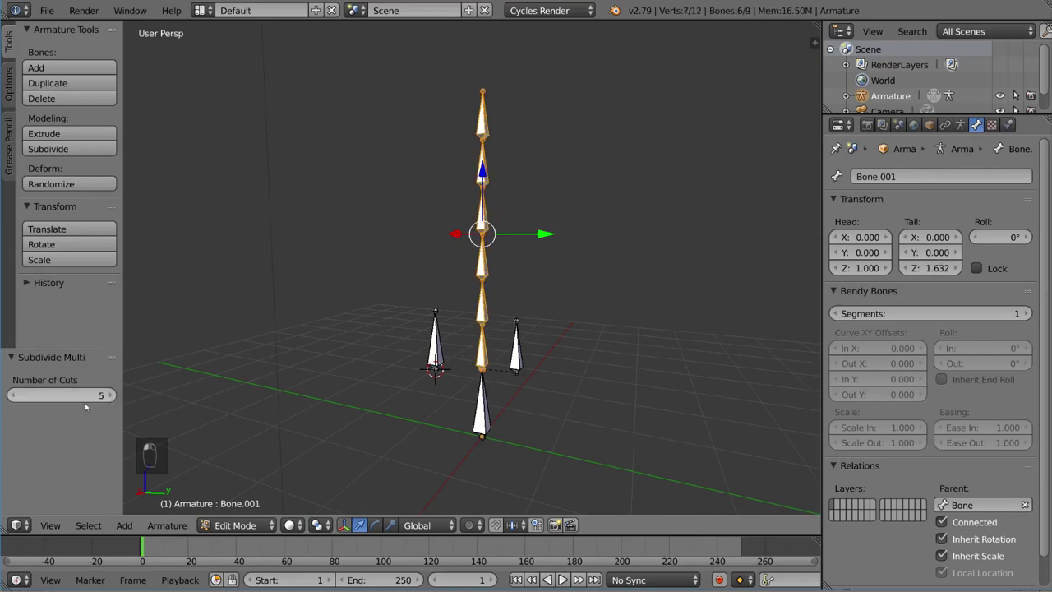
middle_drag(477, 362, 543, 355)
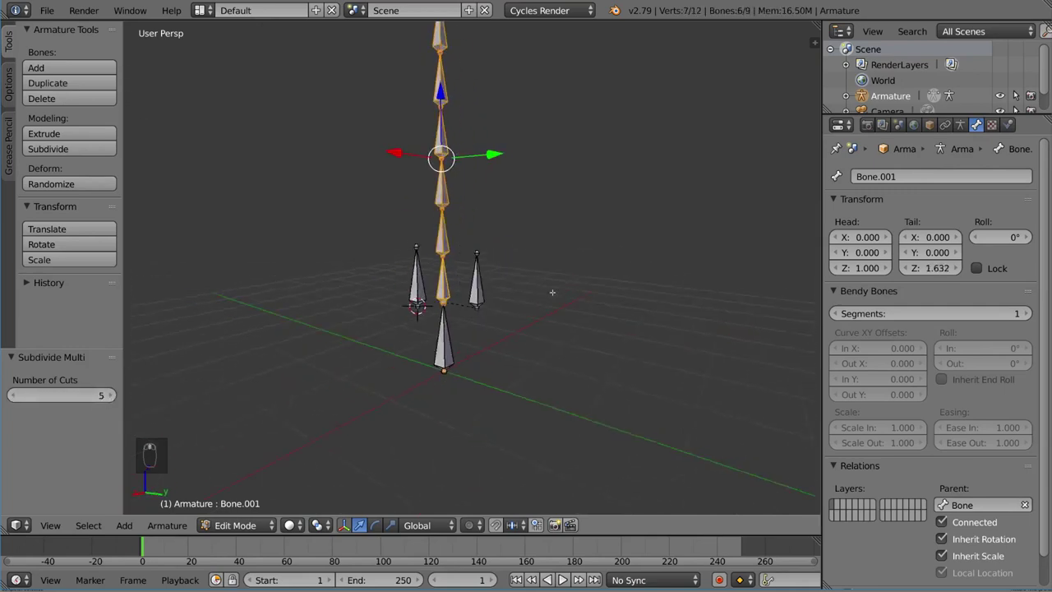
Enter Pose Mode and select the spine chain's base bone from a low side view.
key(Tab)
middle_drag(498, 277, 510, 338)
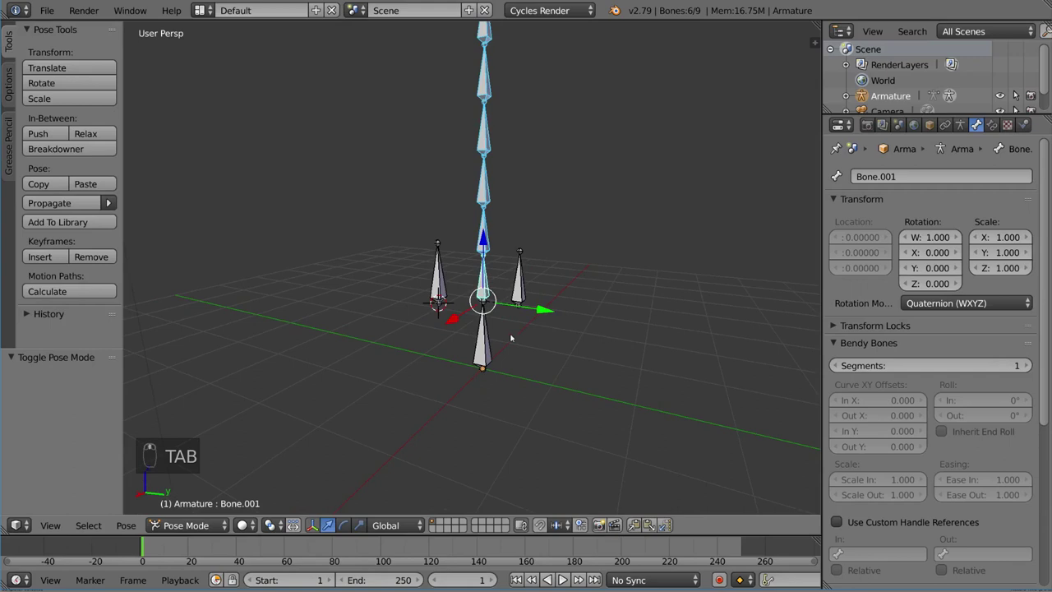
middle_drag(645, 74, 540, 345)
right_click(479, 431)
middle_drag(478, 431, 524, 331)
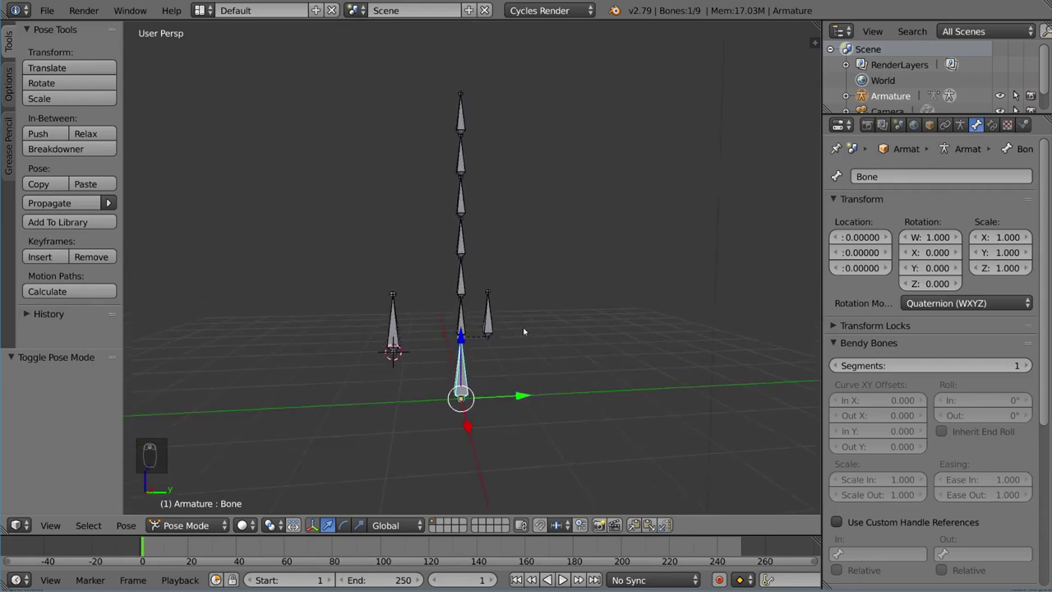
Cancel a test rotation of the base bone and select the standalone left bone Bone.003.
key(r)
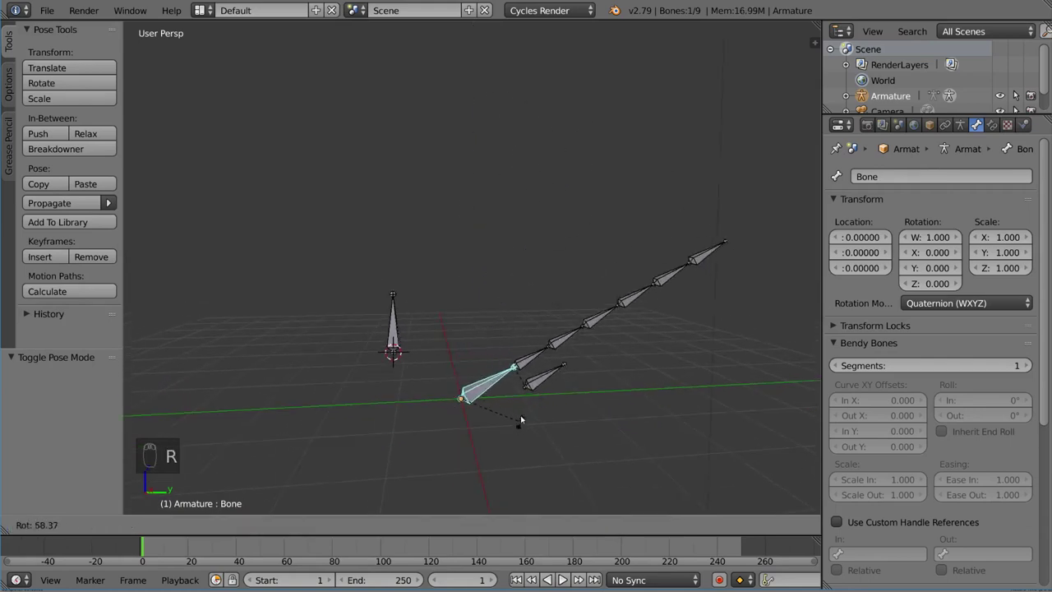
right_click(530, 394)
right_click(402, 342)
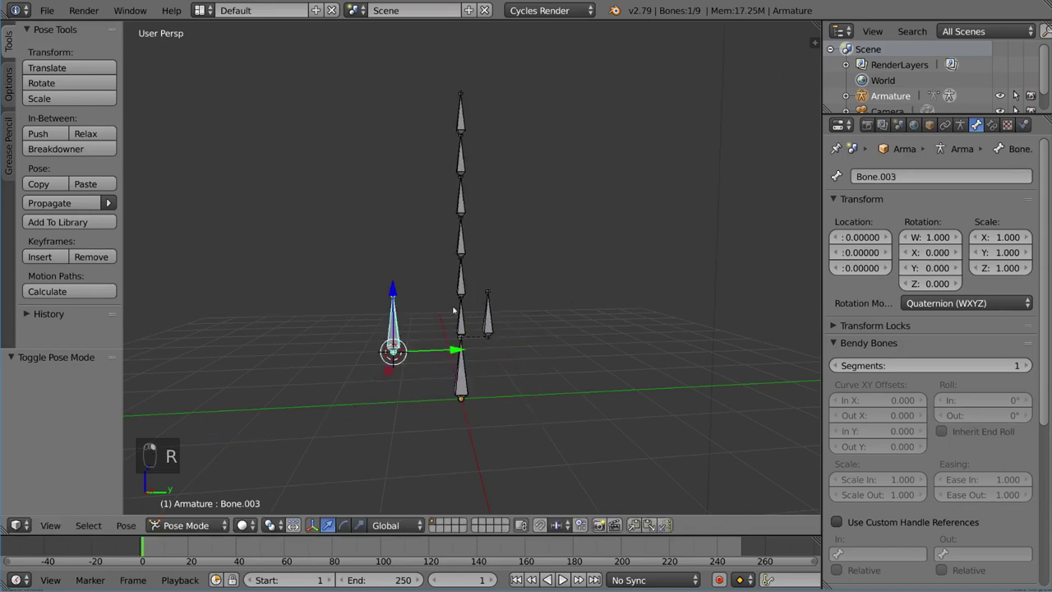
middle_drag(402, 341, 471, 352)
In Edit Mode, parent Bone.003 to the chain's top bone with Keep Offset.
key(Tab)
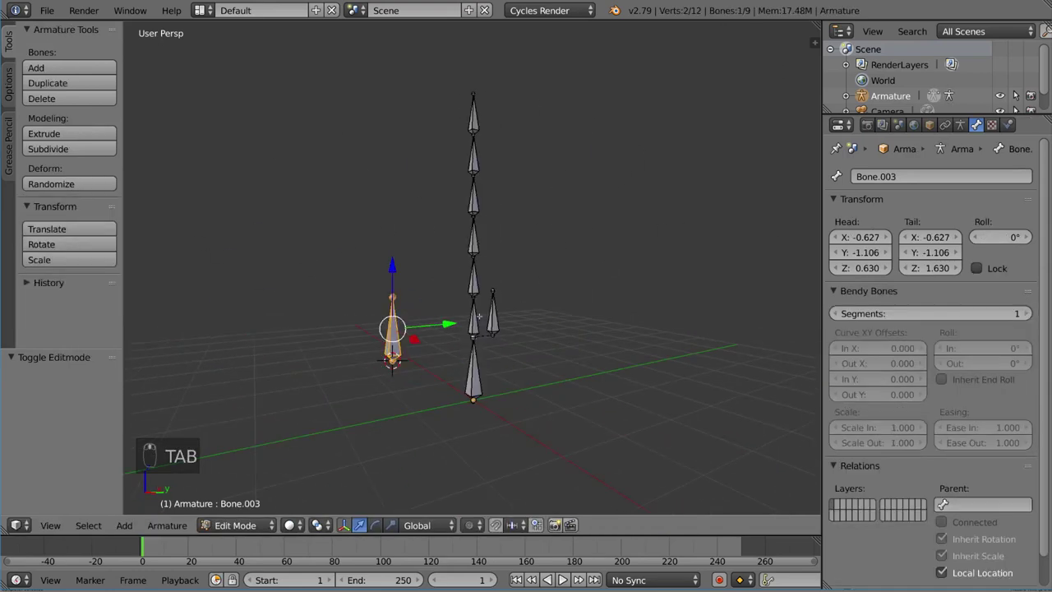
shift+right_click(475, 115)
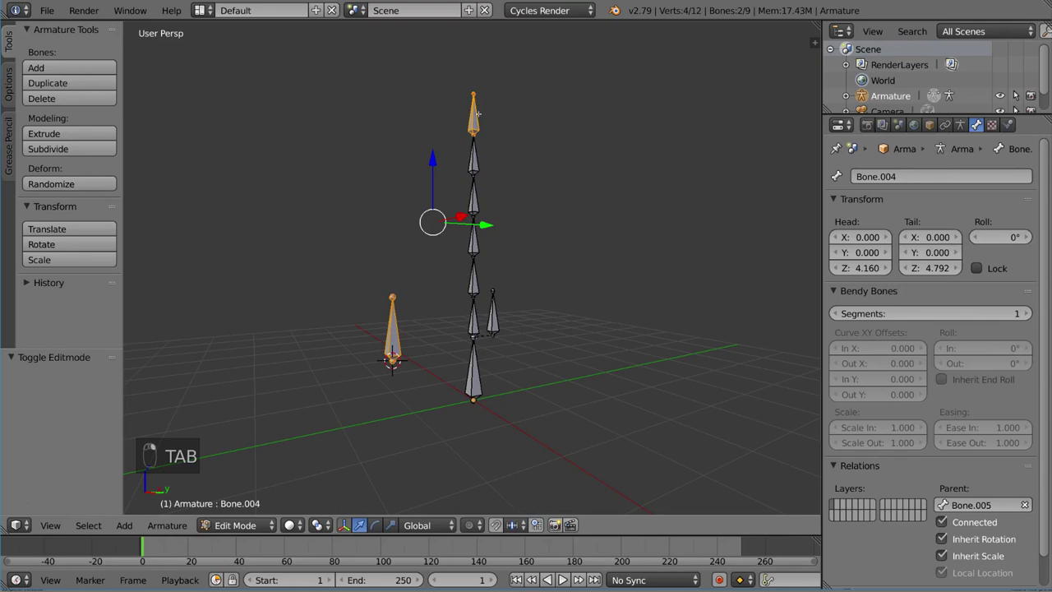
key(ctrl+p)
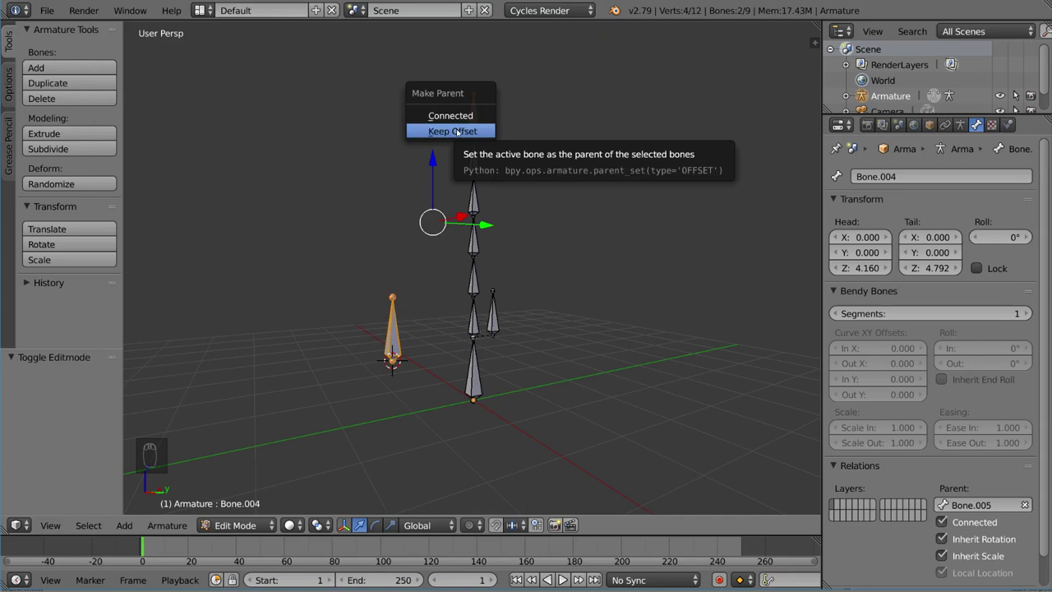
click(457, 133)
Select the small side bone, then the base bone of the chain.
middle_drag(494, 300, 493, 328)
right_click(496, 333)
right_click(457, 419)
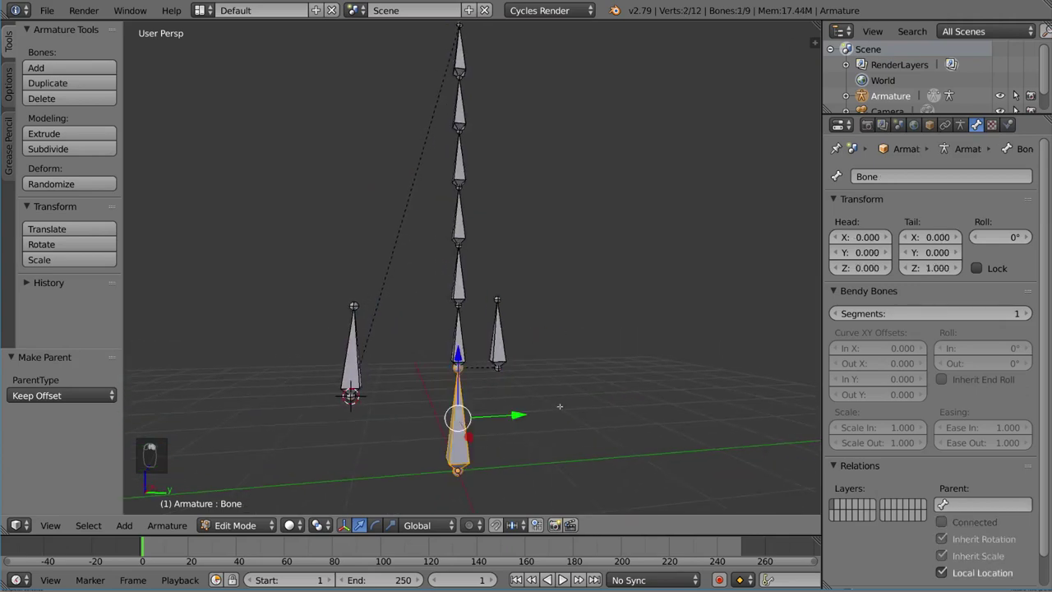
In Pose Mode, test-rotate the base bone and Bone.001 and test-move the side bone, cancelling each.
key(ctrl+Tab)
middle_drag(559, 406, 573, 354)
key(r)
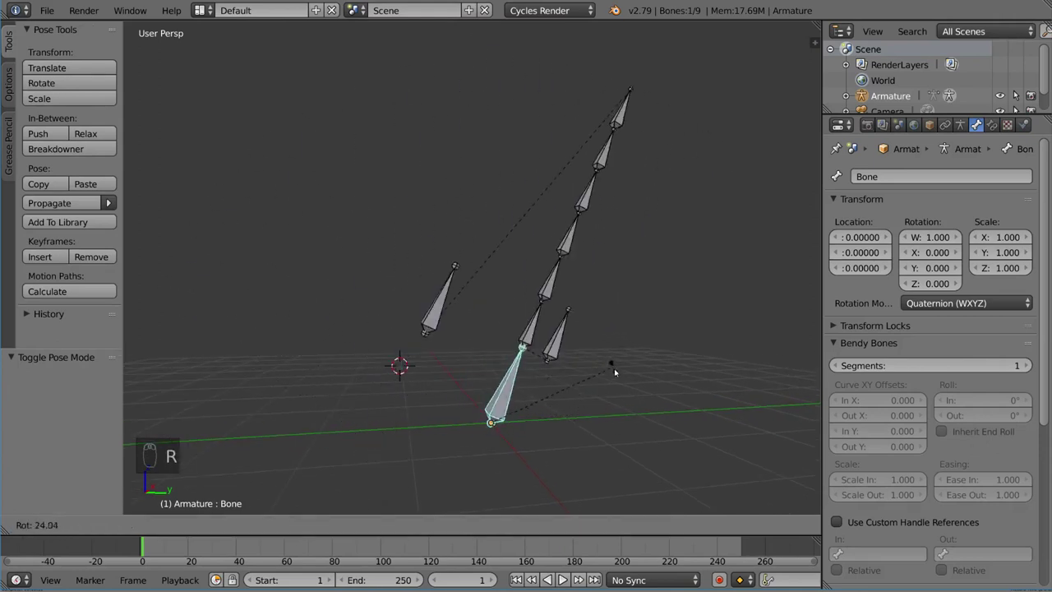
right_click(614, 372)
right_click(498, 316)
key(r)
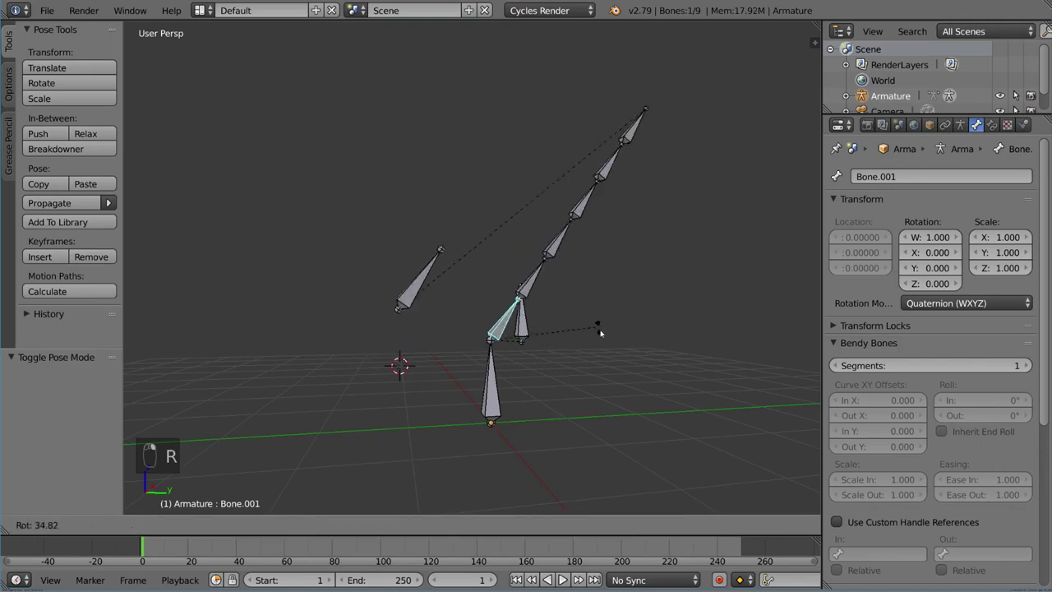
right_click(517, 254)
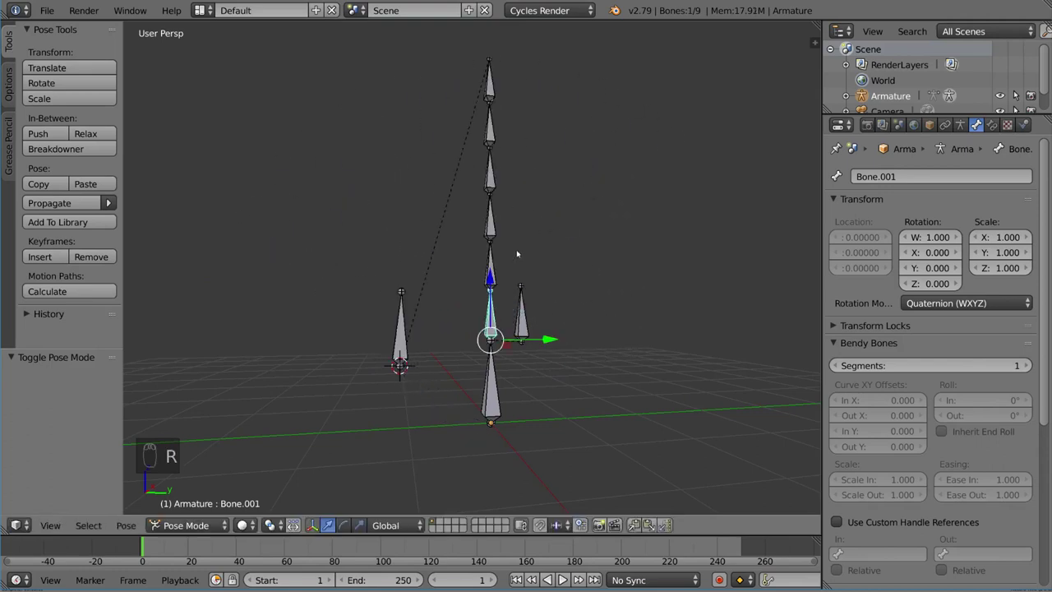
right_click(519, 312)
key(g)
right_click(579, 330)
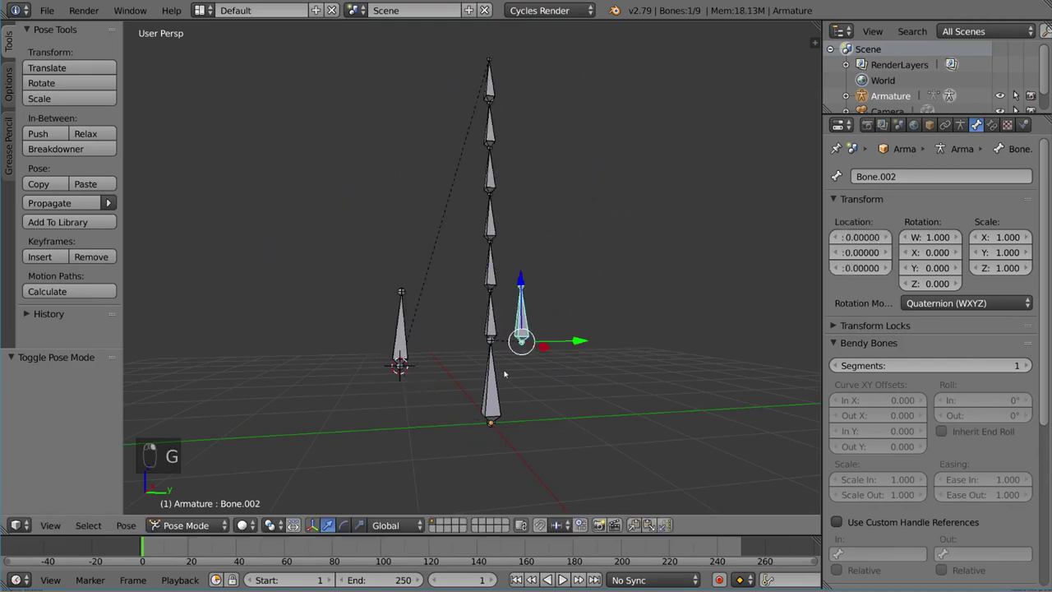
Test-rotate Bone.001 twice and then the side bone, cancelling each rotation.
right_click(498, 376)
right_click(490, 321)
key(r)
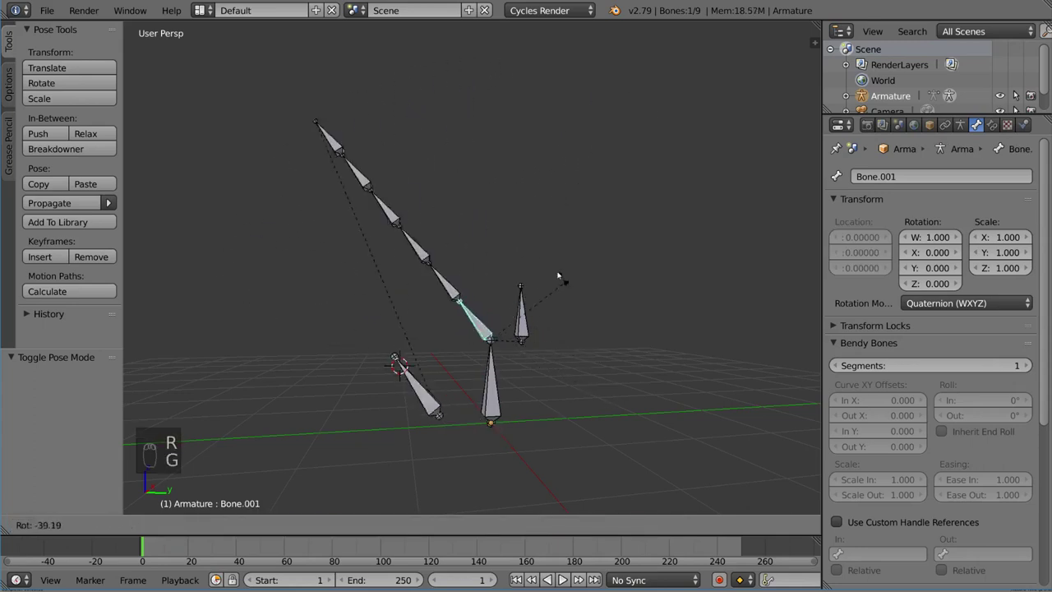
right_click(543, 298)
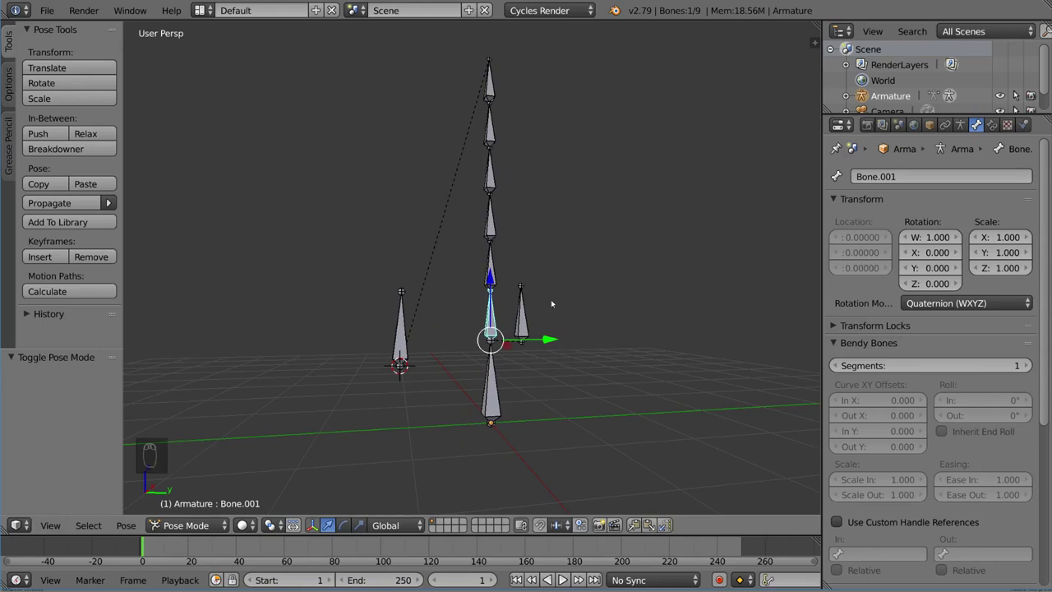
key(r)
right_click(553, 248)
right_click(519, 309)
key(r)
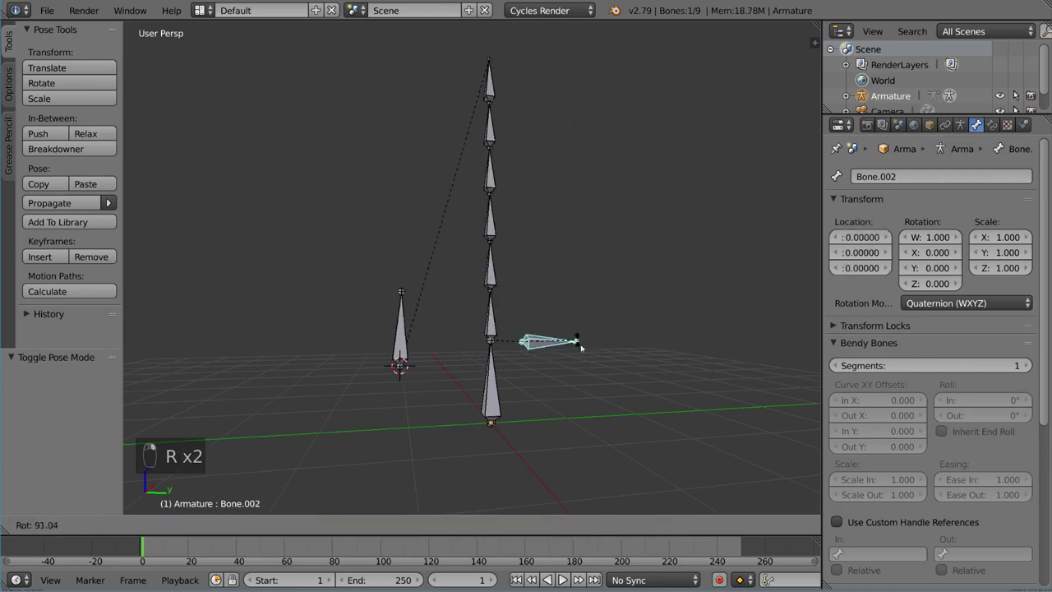
Test-rotate chain bones Bone.008, Bone.007 and one higher up, cancelling each.
right_click(542, 244)
right_click(481, 273)
key(r)
right_click(555, 290)
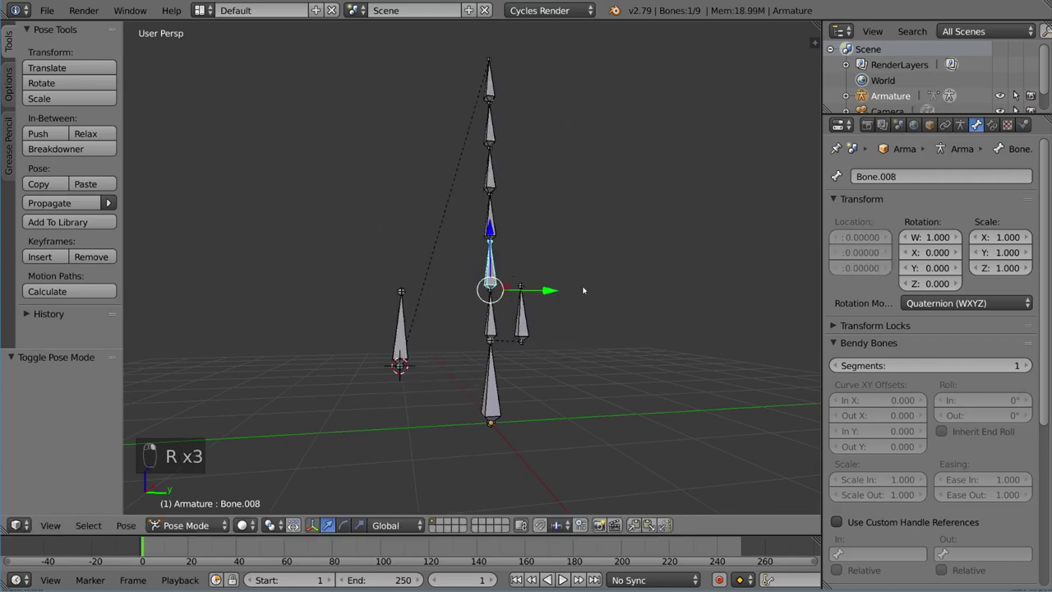
right_click(491, 220)
key(r)
right_click(550, 233)
right_click(490, 136)
key(r)
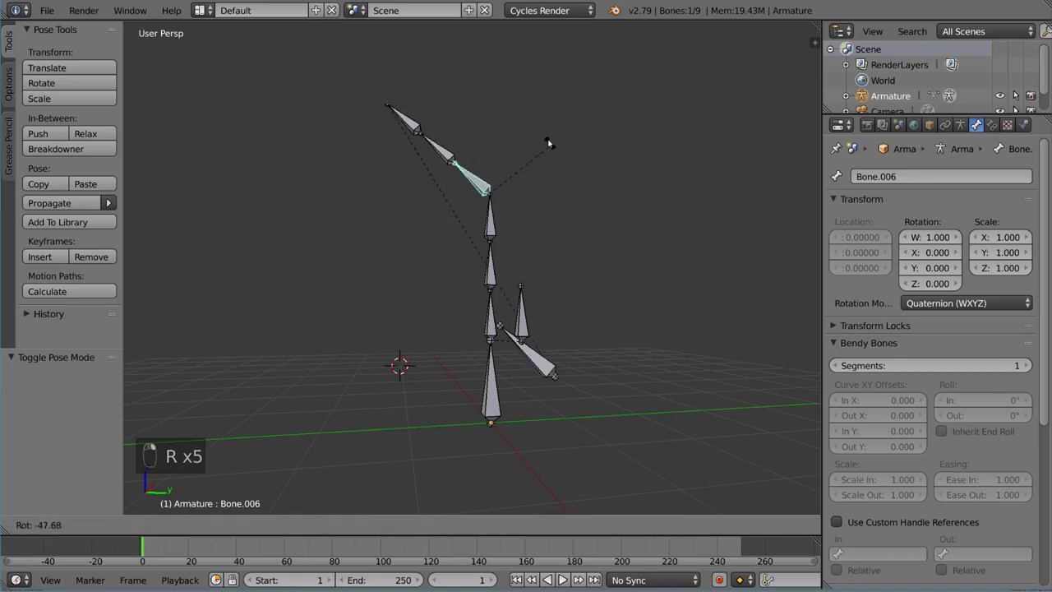
key(r)
right_click(562, 127)
Test-rotate the top bone Bone.004 and the left bone Bone.003, cancelling both.
right_click(491, 78)
key(r)
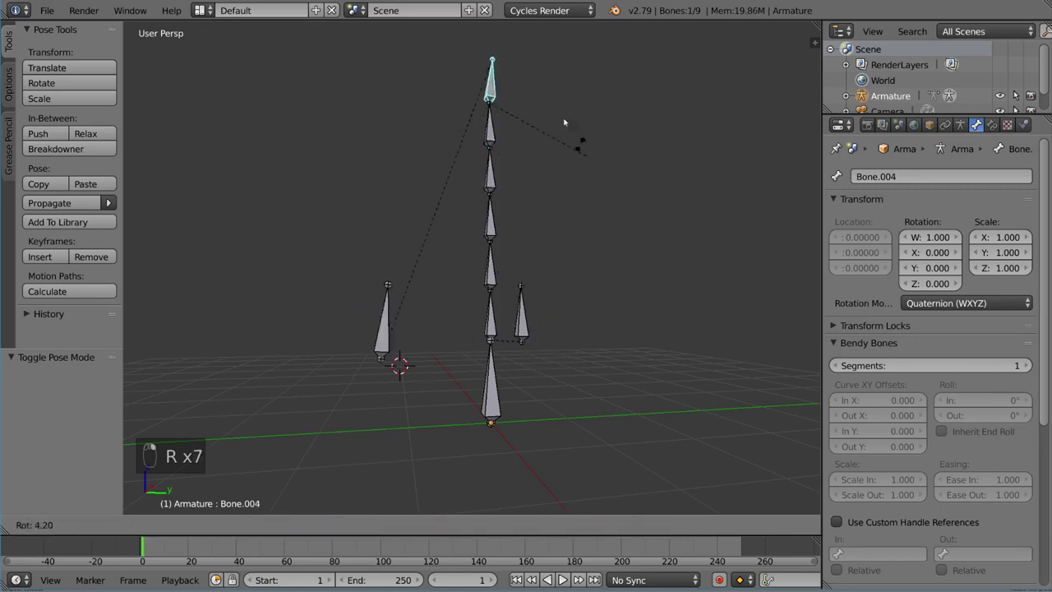
right_click(516, 138)
right_click(397, 328)
key(r)
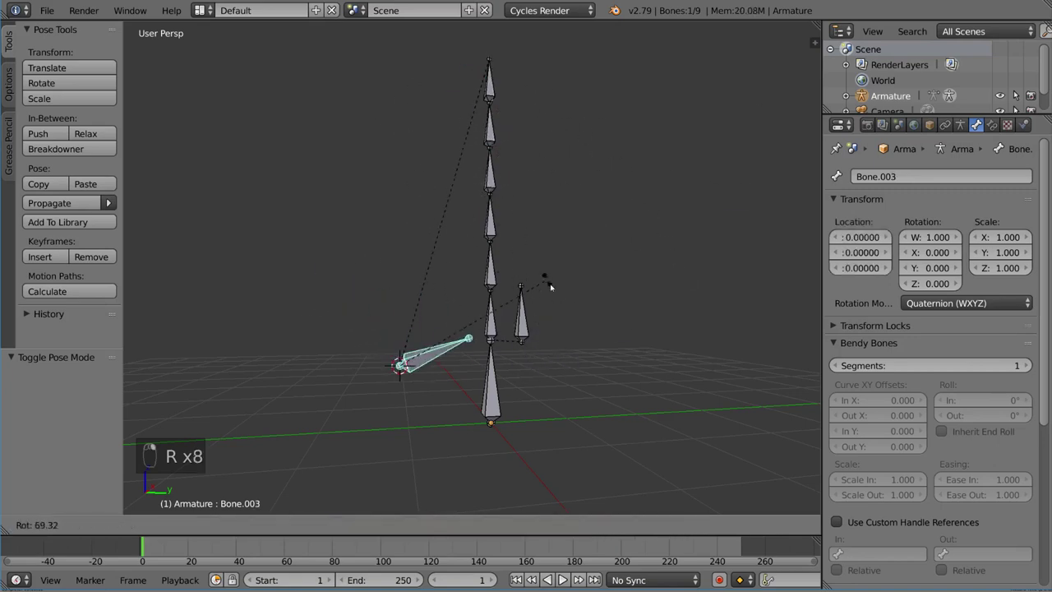
right_click(612, 288)
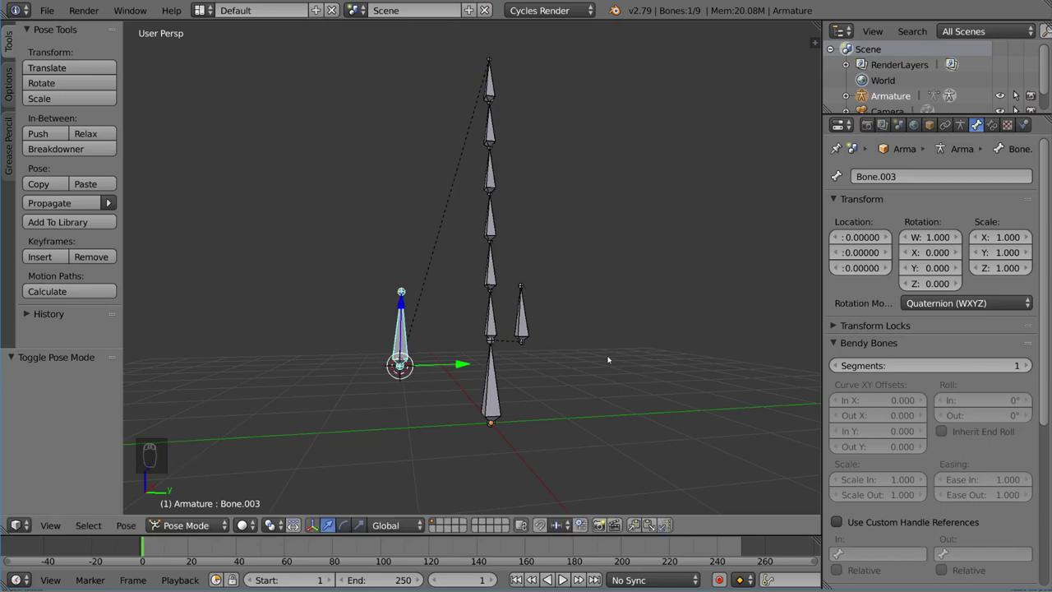
Test-rotate Bone.001, including free trackball rotation, then cancel it.
right_click(539, 385)
middle_drag(539, 385, 493, 224)
right_click(494, 223)
key(r)
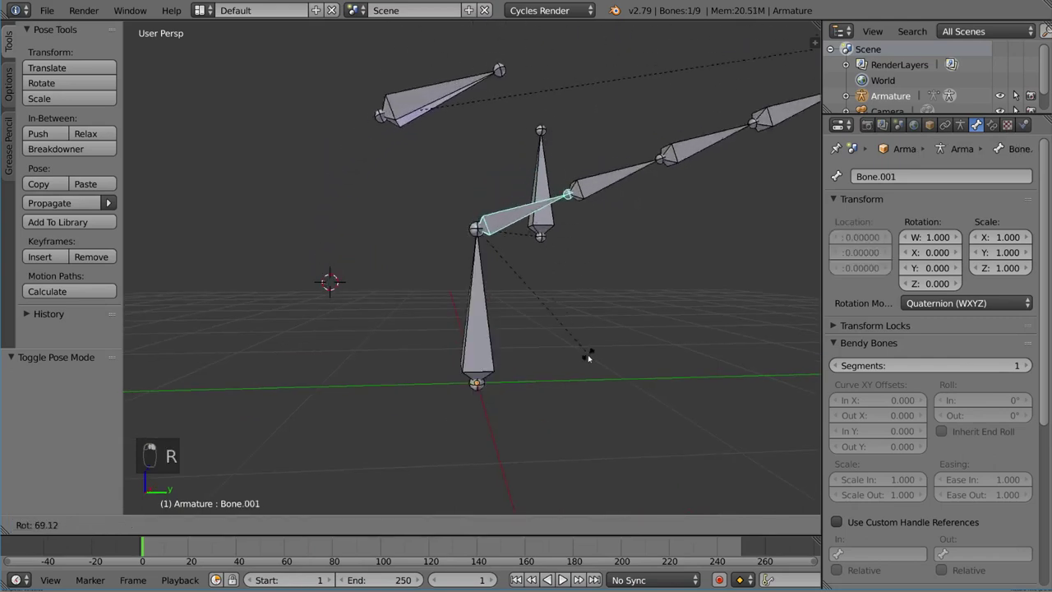
key(r)
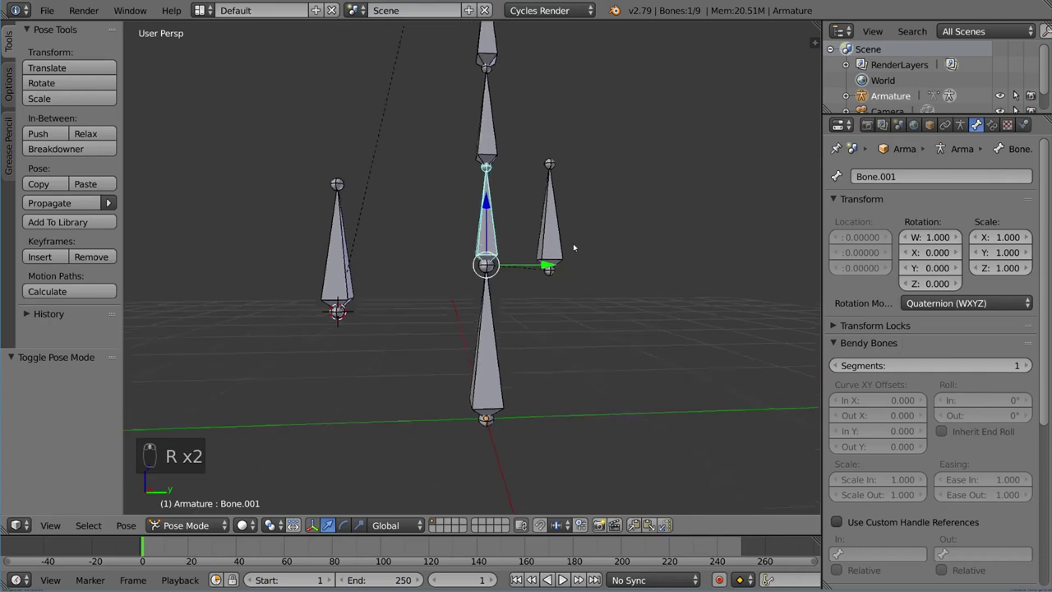
key(r)
right_click(552, 344)
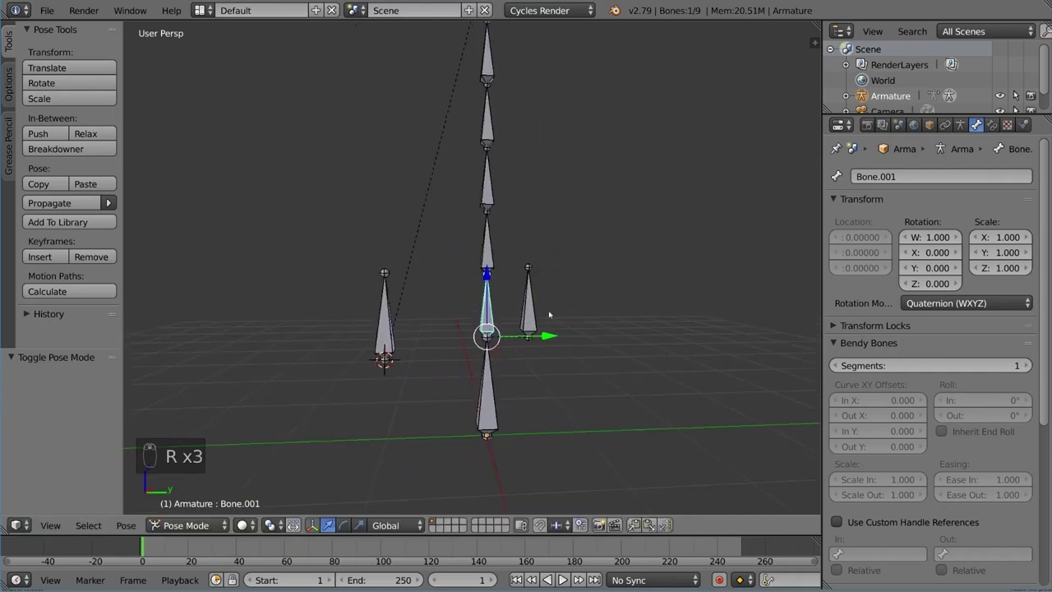
Test-rotate the right and left short bones, then the right one again, cancelling each.
right_click(528, 303)
key(r)
right_click(606, 271)
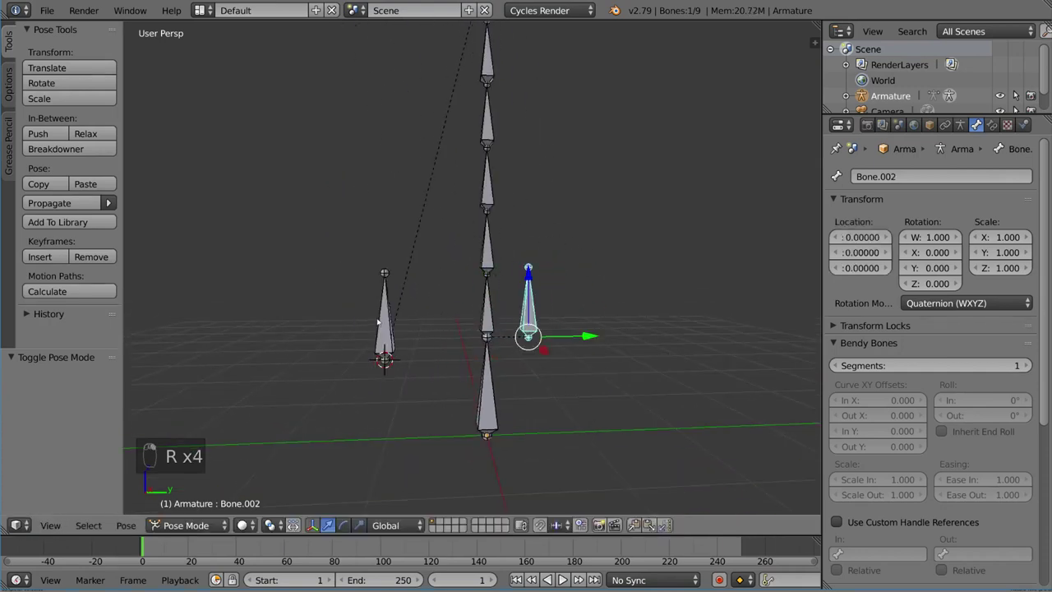
right_click(384, 329)
middle_drag(387, 352, 499, 323)
key(r)
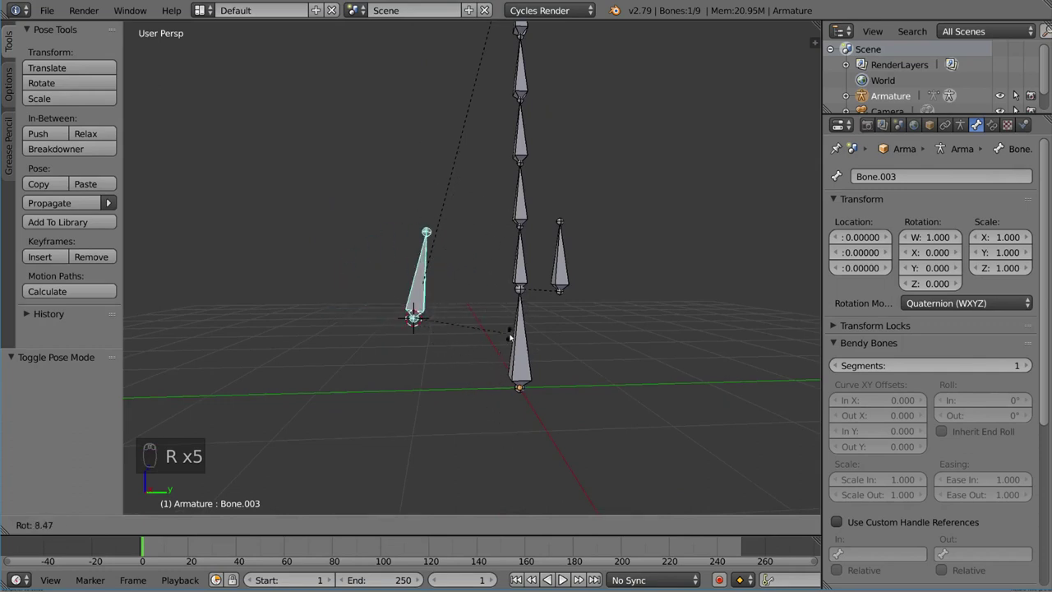
right_click(502, 345)
right_click(561, 261)
key(r)
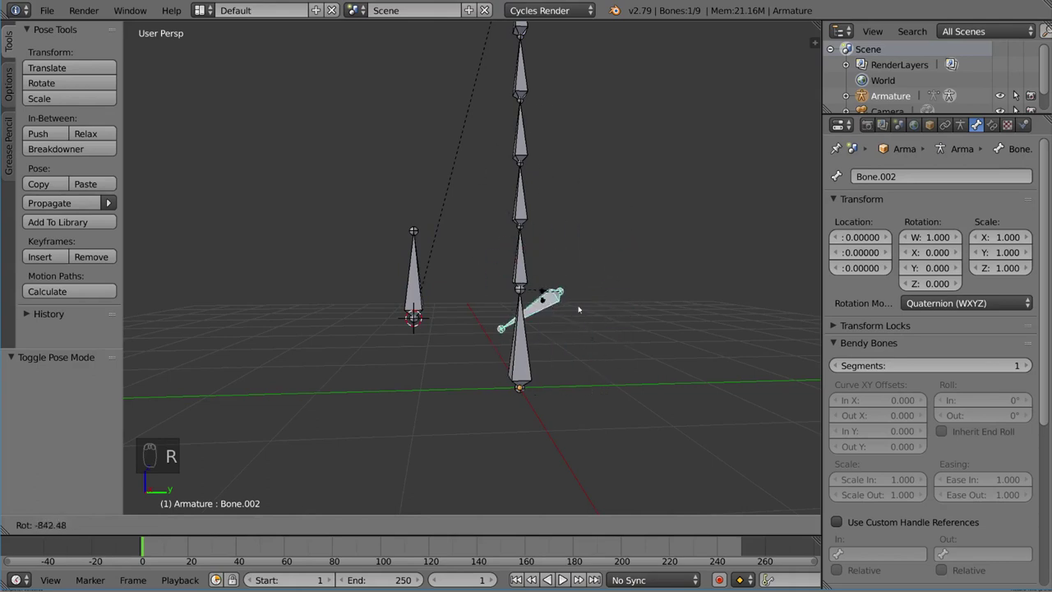
right_click(579, 220)
middle_drag(579, 216, 569, 243)
Add a cube in Object Mode and scale it down in Edit Mode.
key(ctrl+Tab)
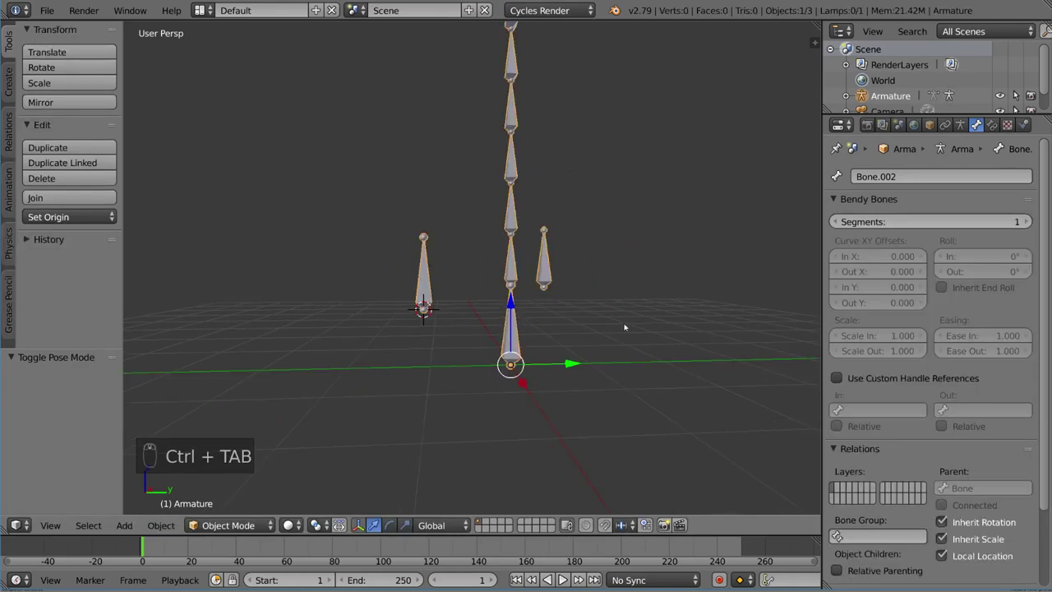
key(shift+a)
mouse_move(569, 220)
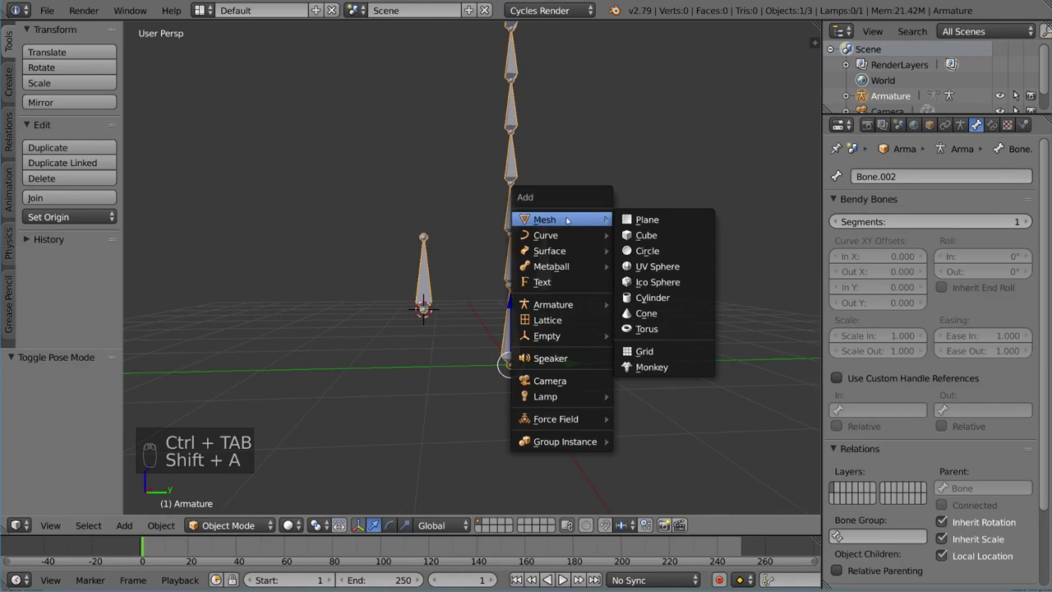
click(646, 235)
key(Tab)
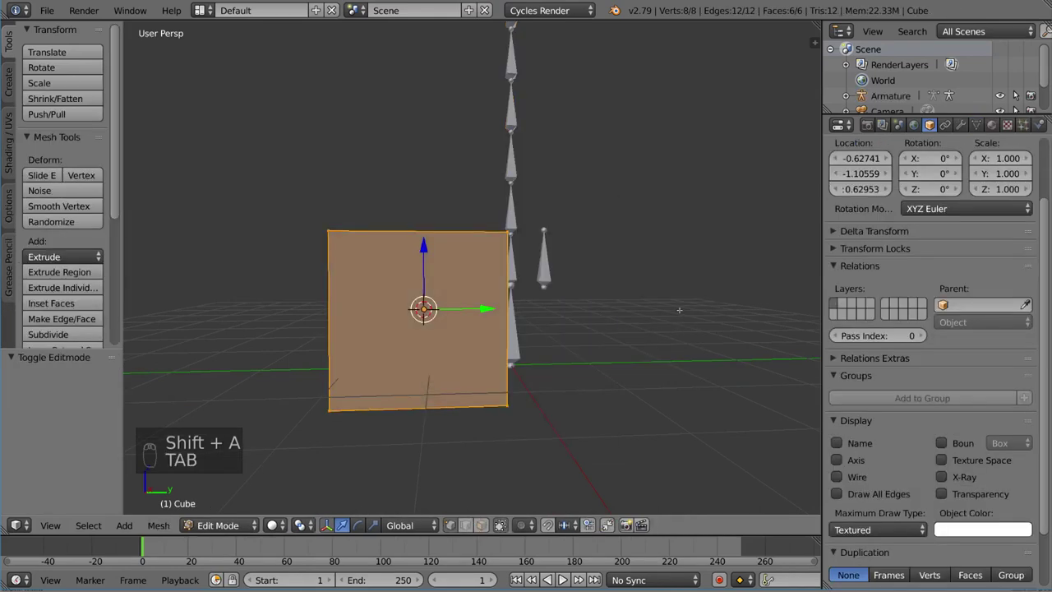
key(s)
click(493, 324)
Move the small cube up over the left-hand bone and add the armature to the selection.
key(Tab)
key(g)
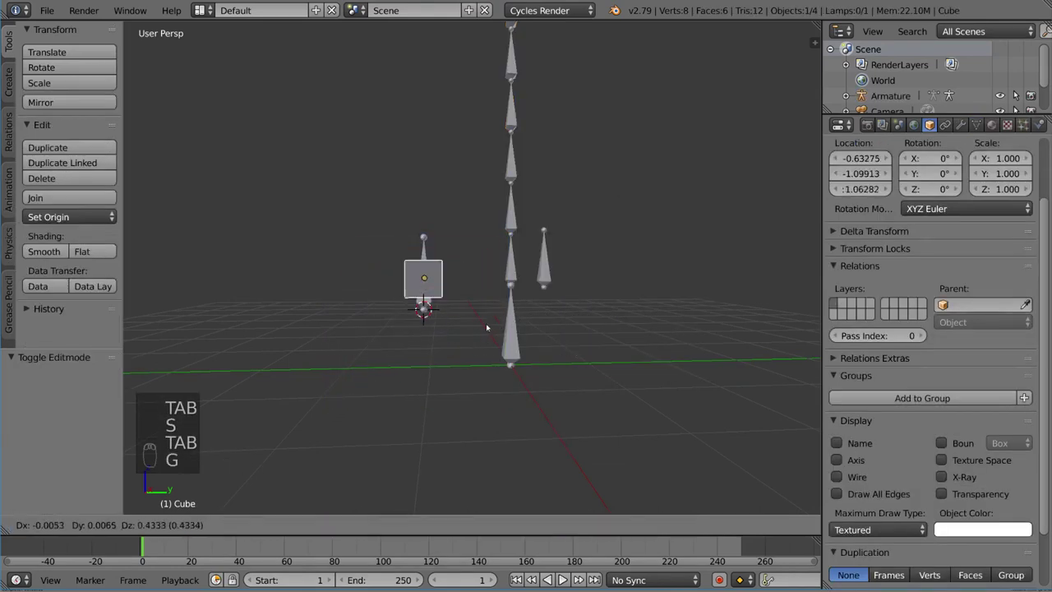
click(485, 316)
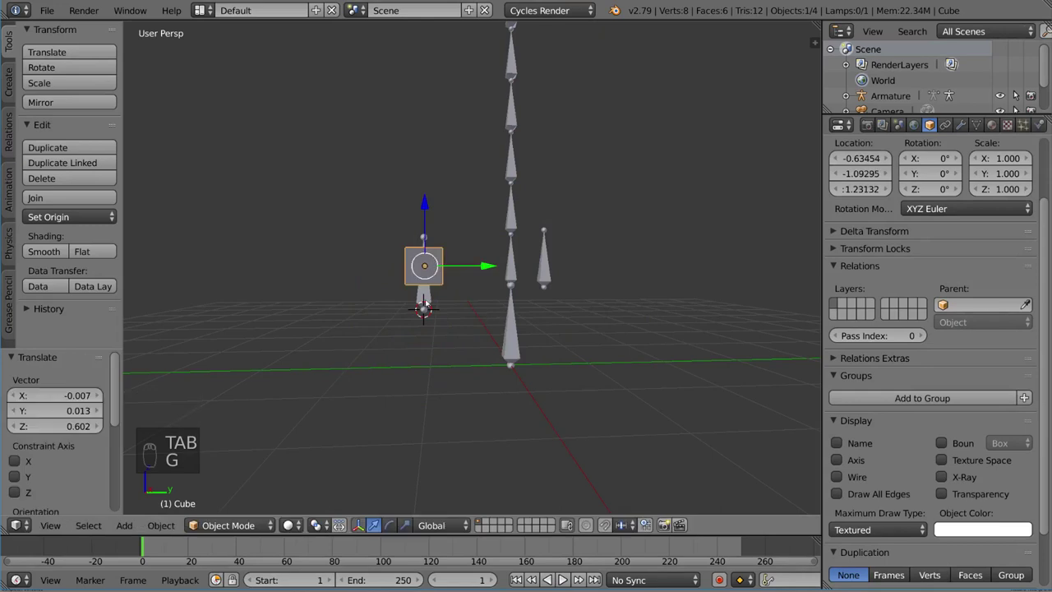
shift+right_click(431, 294)
Parent the cube to the active bone Bone.003 with the Bone parent type.
key(ctrl+Tab)
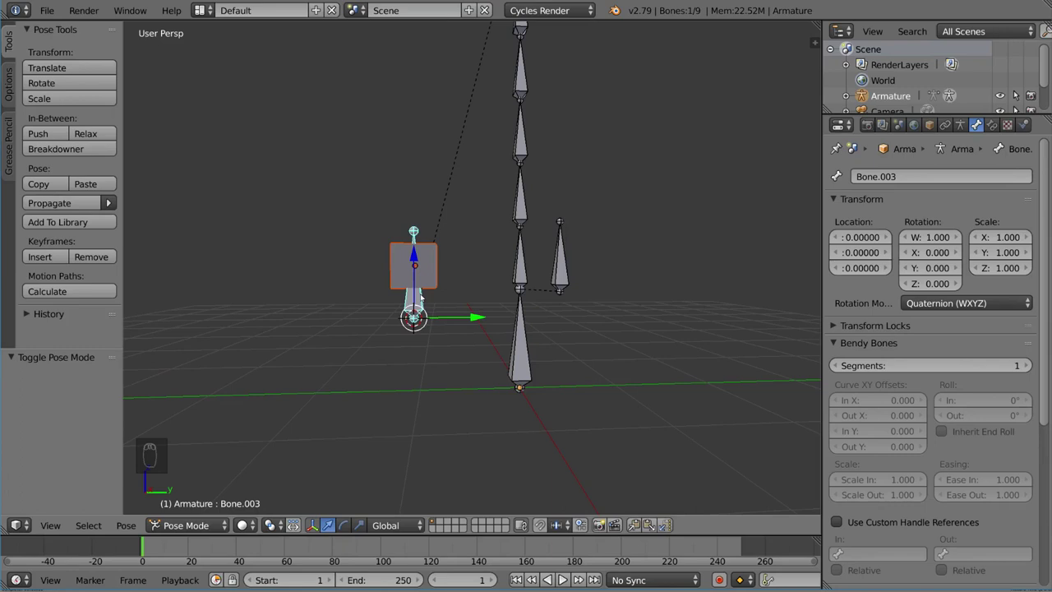
key(ctrl+p)
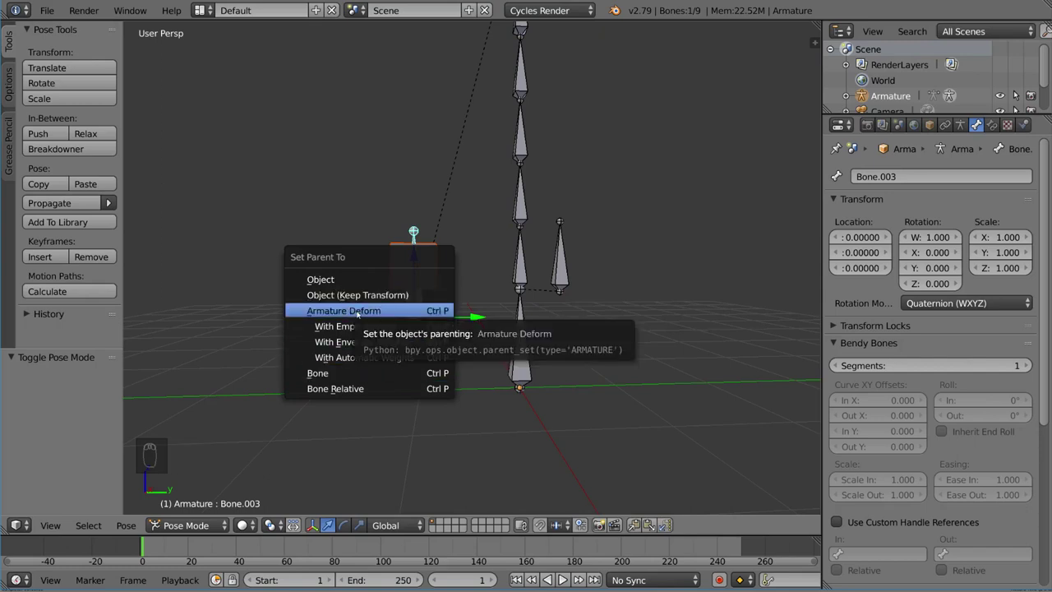
click(340, 373)
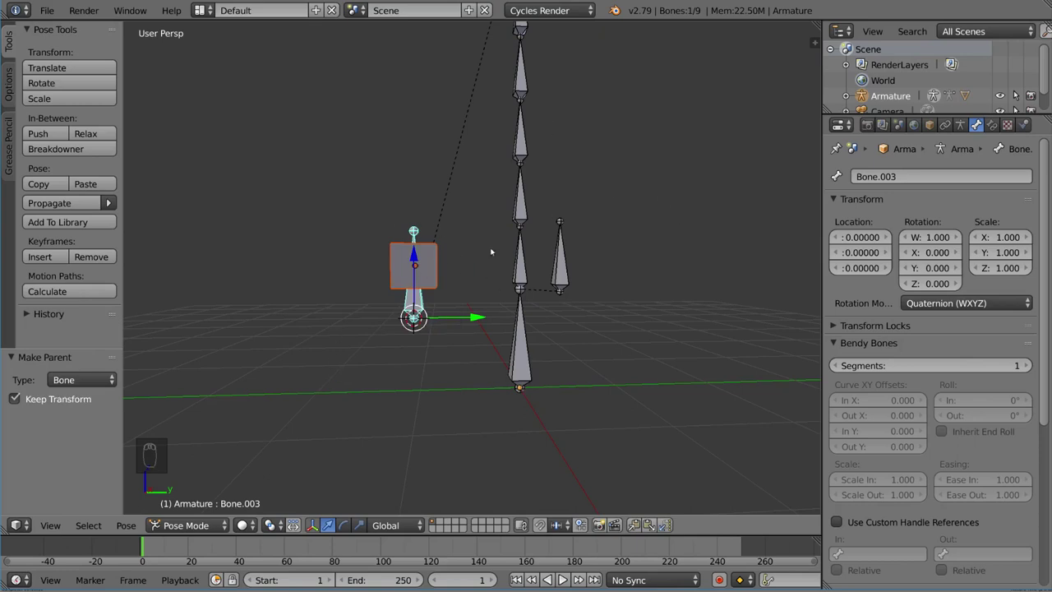
key(ctrl+Tab)
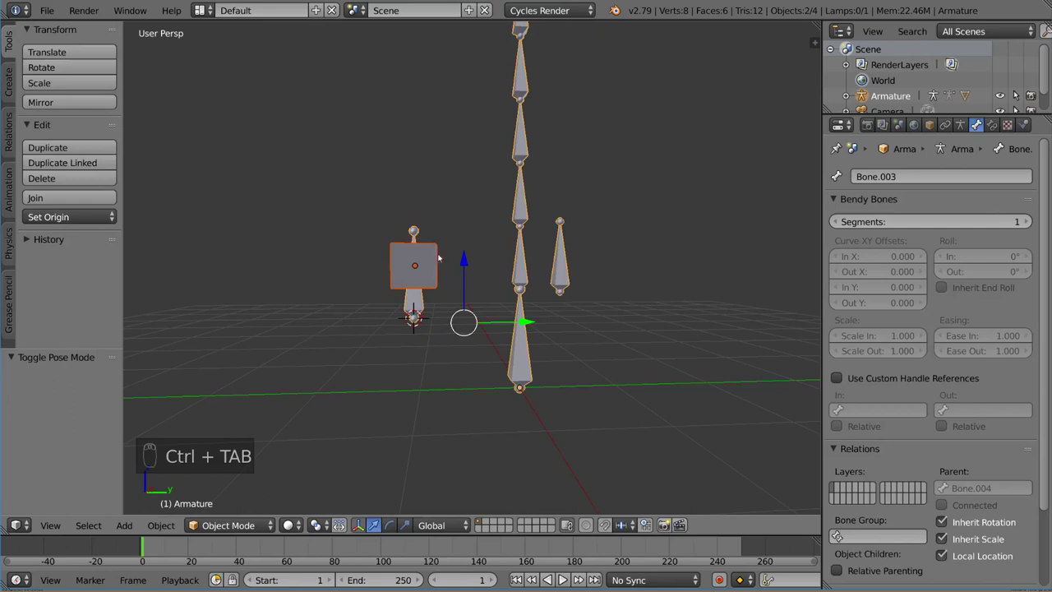
right_click(435, 253)
right_click(415, 235)
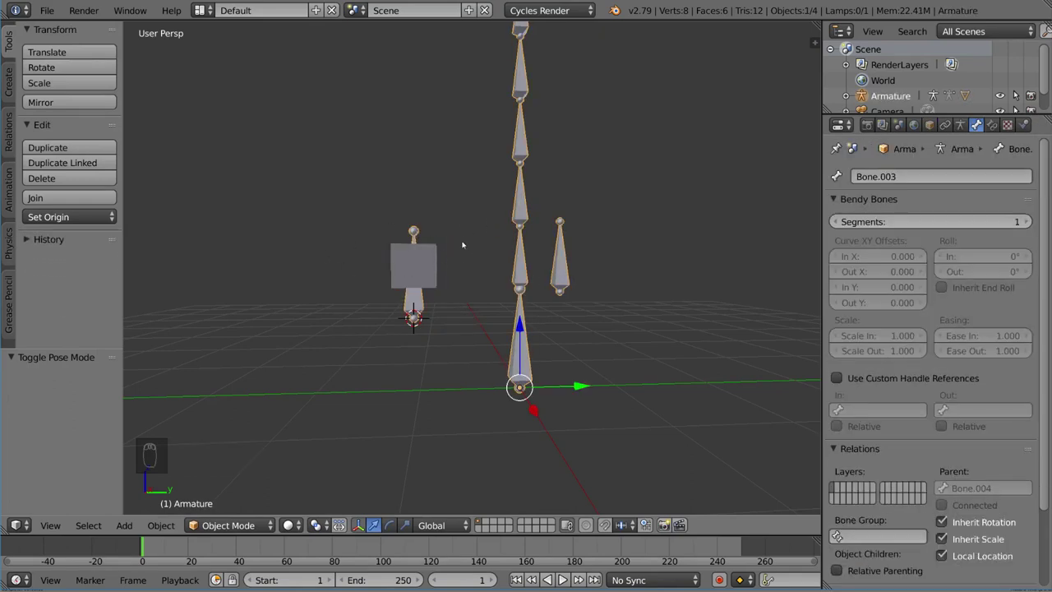
key(ctrl+Tab)
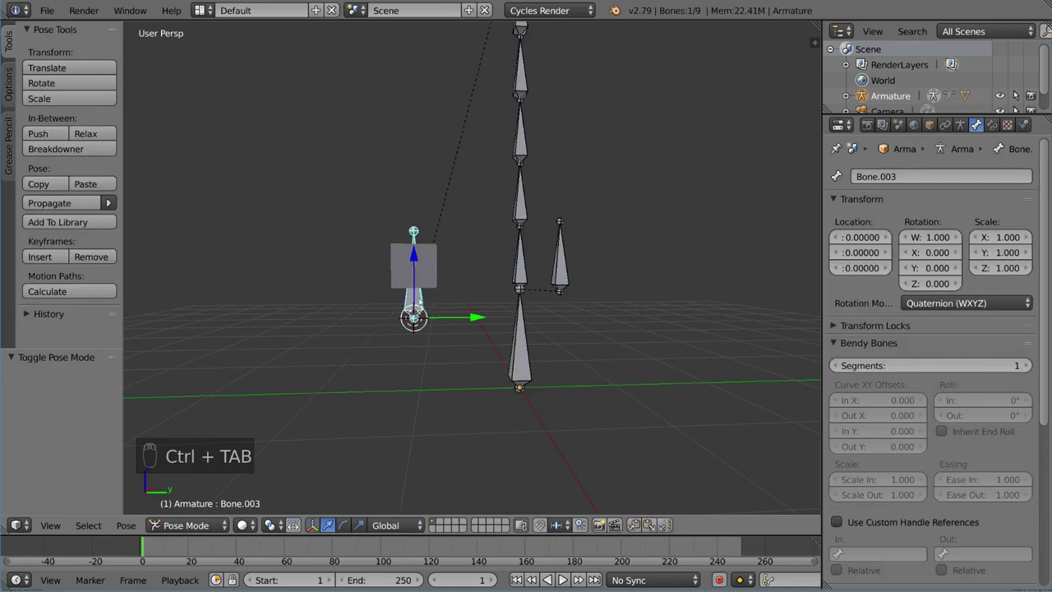
key(r)
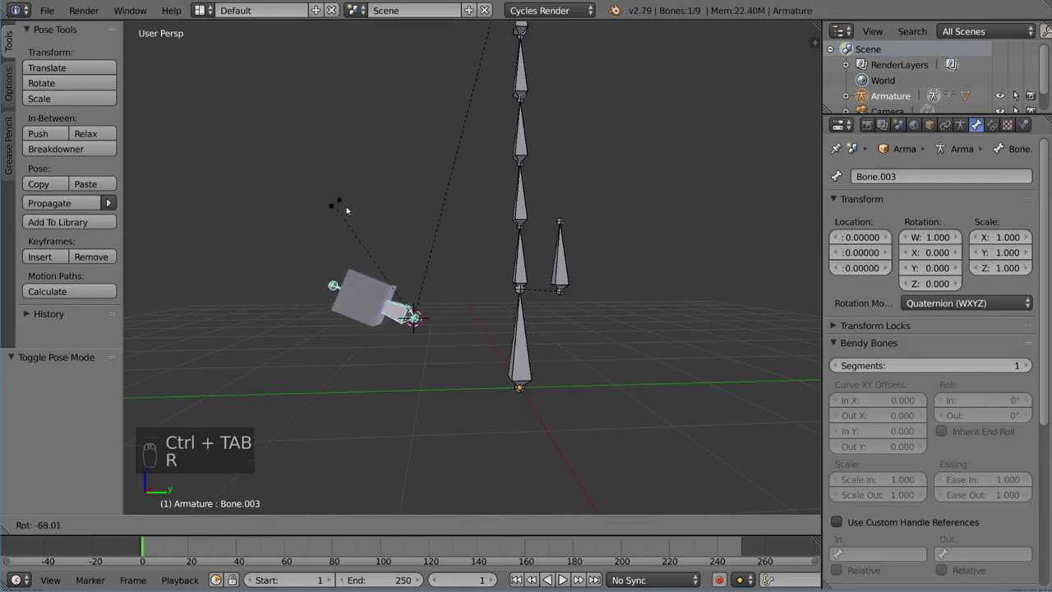
right_click(346, 211)
key(ctrl+Tab)
right_click(411, 264)
key(r)
key(r)
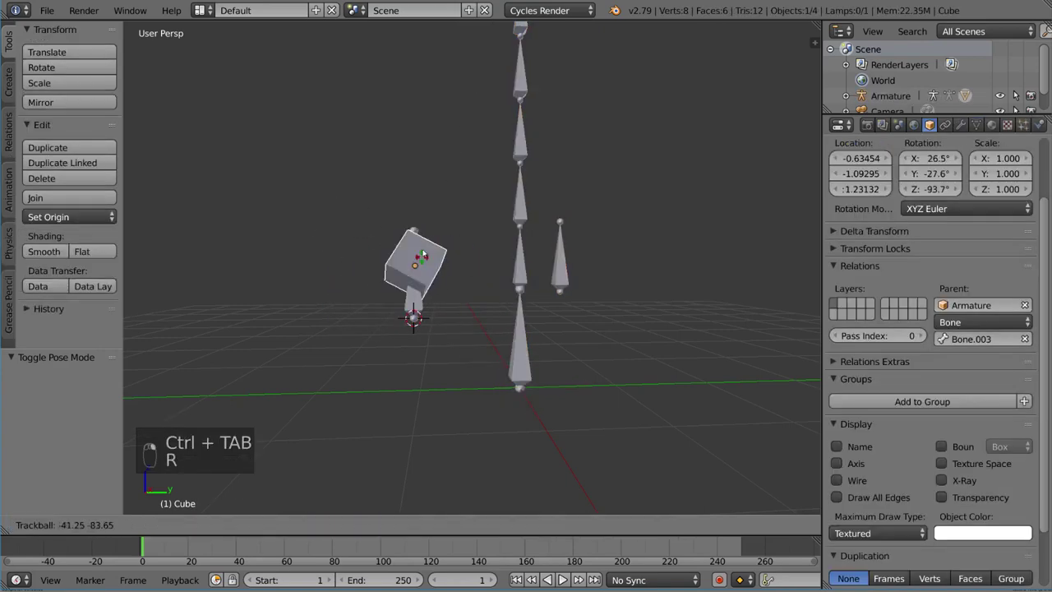
right_click(494, 299)
right_click(423, 301)
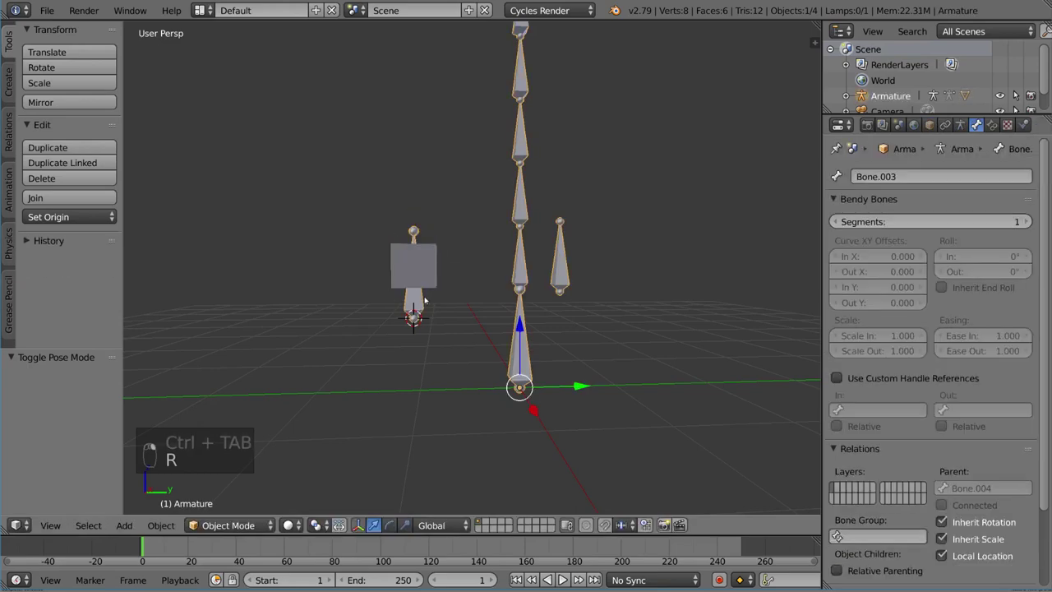
key(ctrl+Tab)
key(r)
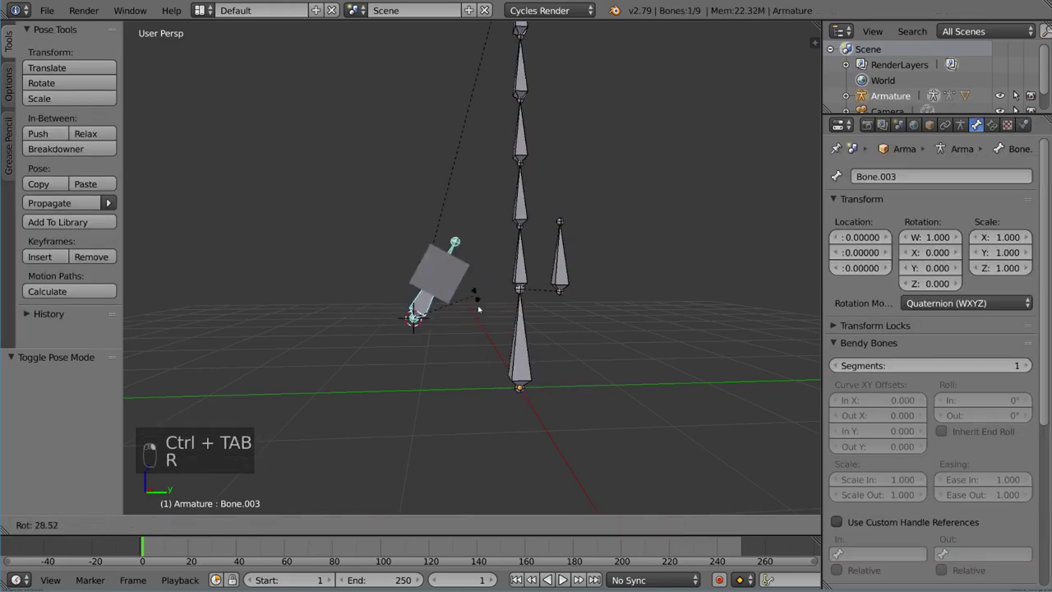
right_click(441, 233)
key(ctrl+Tab)
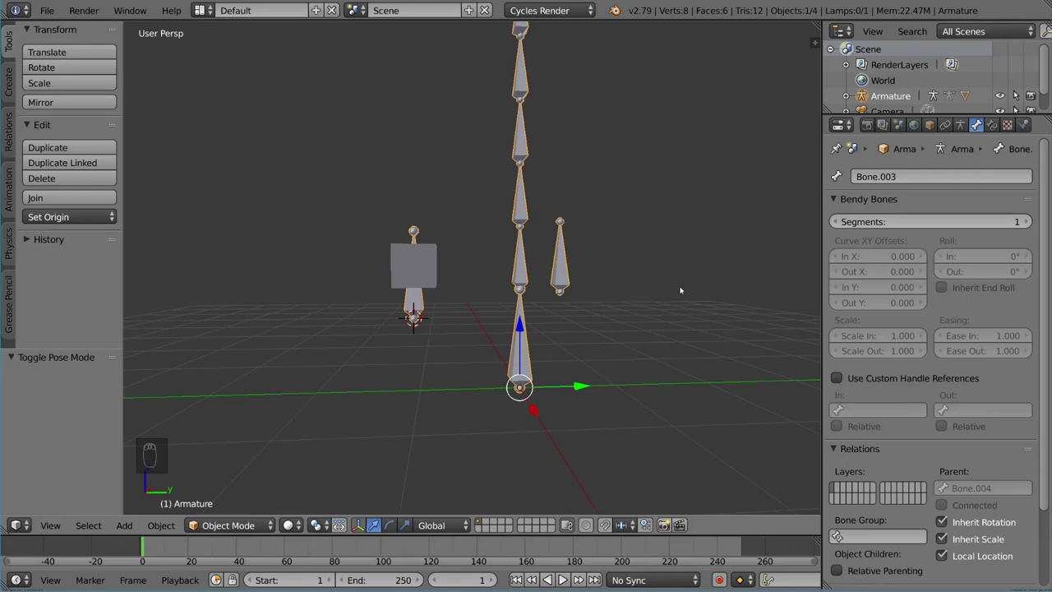
Parent the cube to the armature with Armature Deform, then switch the armature to Pose Mode.
right_click(414, 264)
shift+right_click(509, 218)
key(ctrl+p)
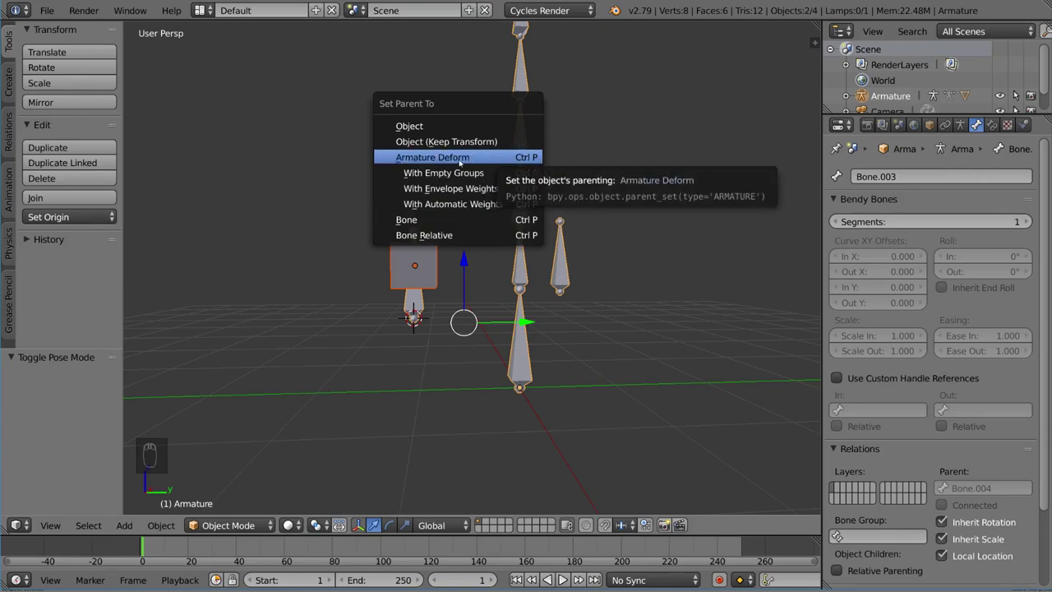
click(485, 157)
scroll(531, 318, down, 2)
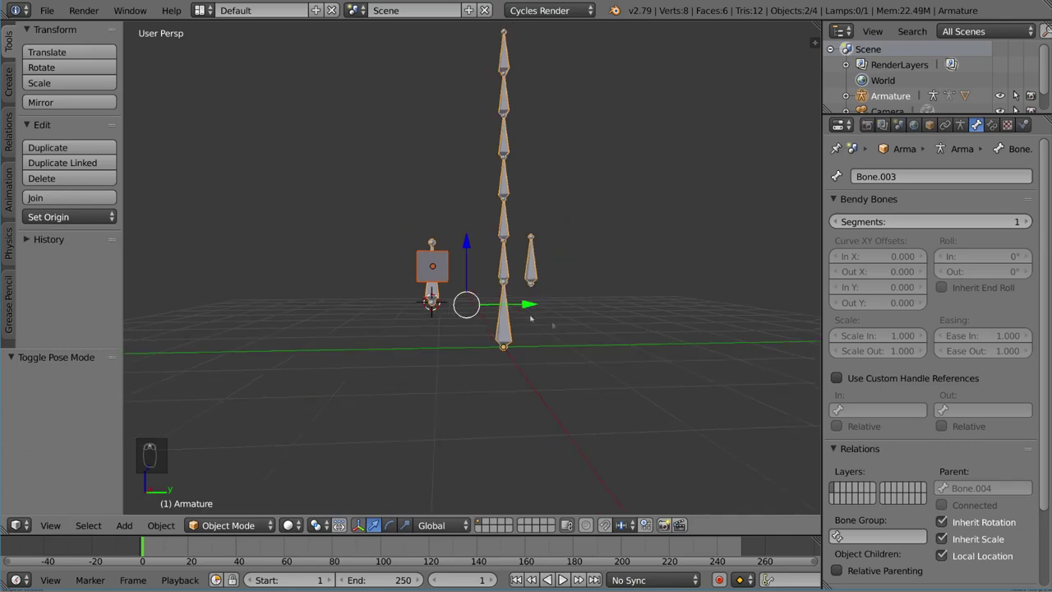
key(ctrl+Tab)
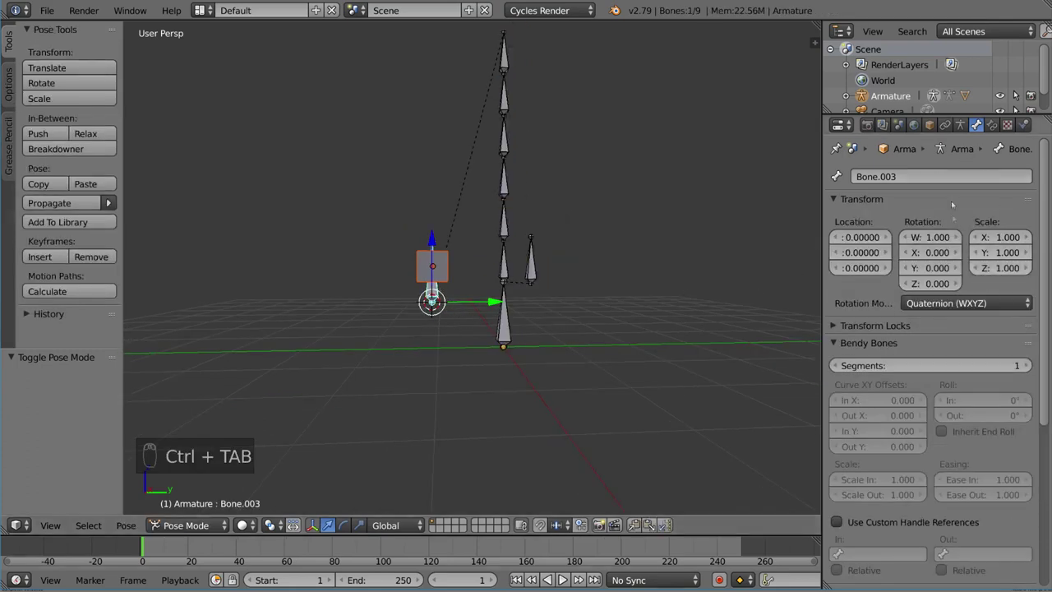
Review Bone.003's bone properties, leaving its rotation mode at Quaternion (WXYZ).
click(960, 125)
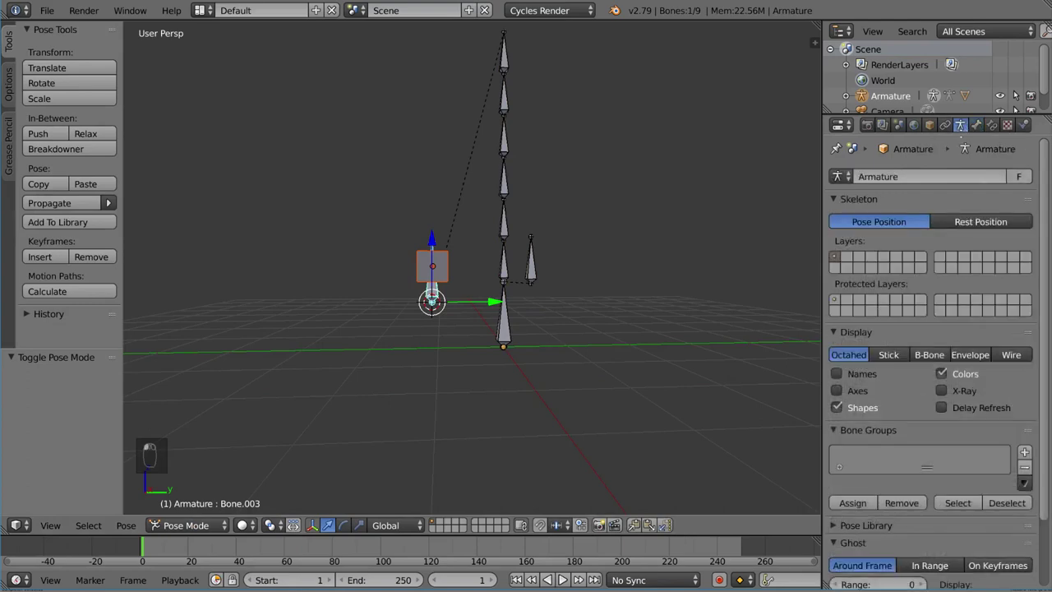
click(976, 124)
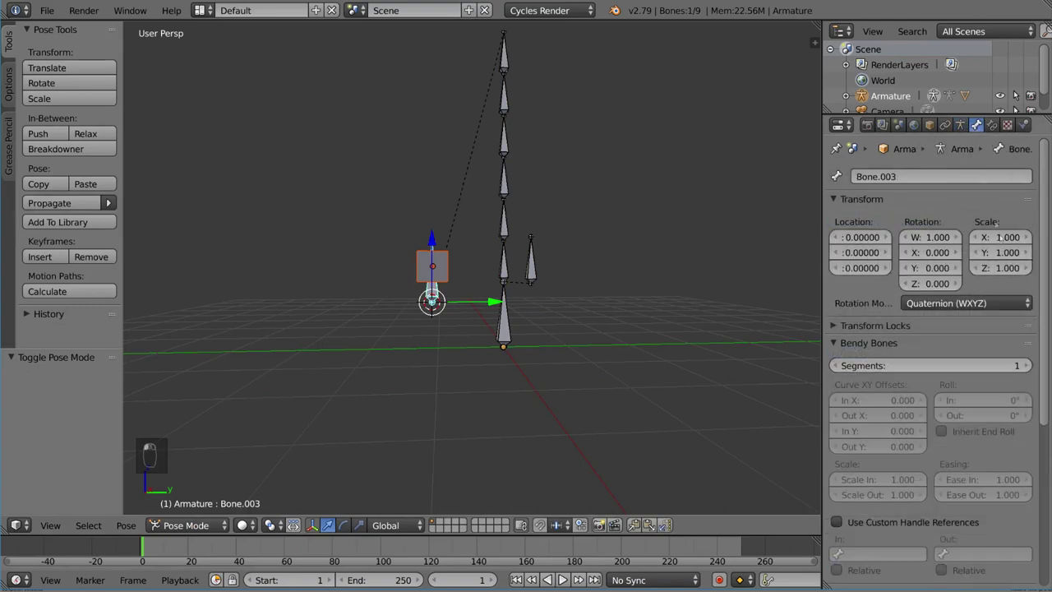
scroll(953, 394, down, 8)
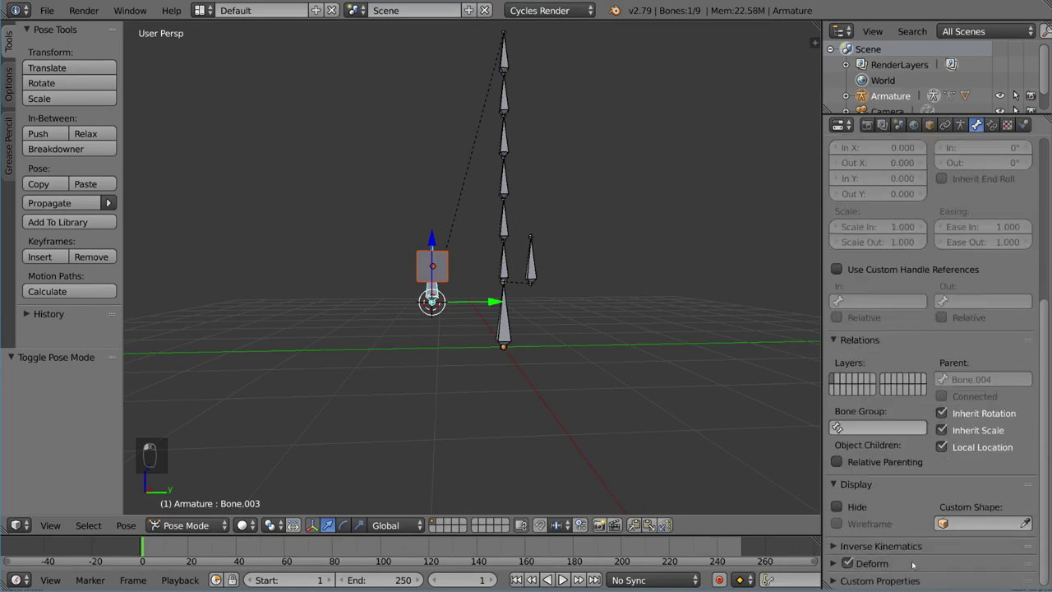
scroll(904, 567, up, 5)
scroll(912, 557, up, 2)
click(877, 299)
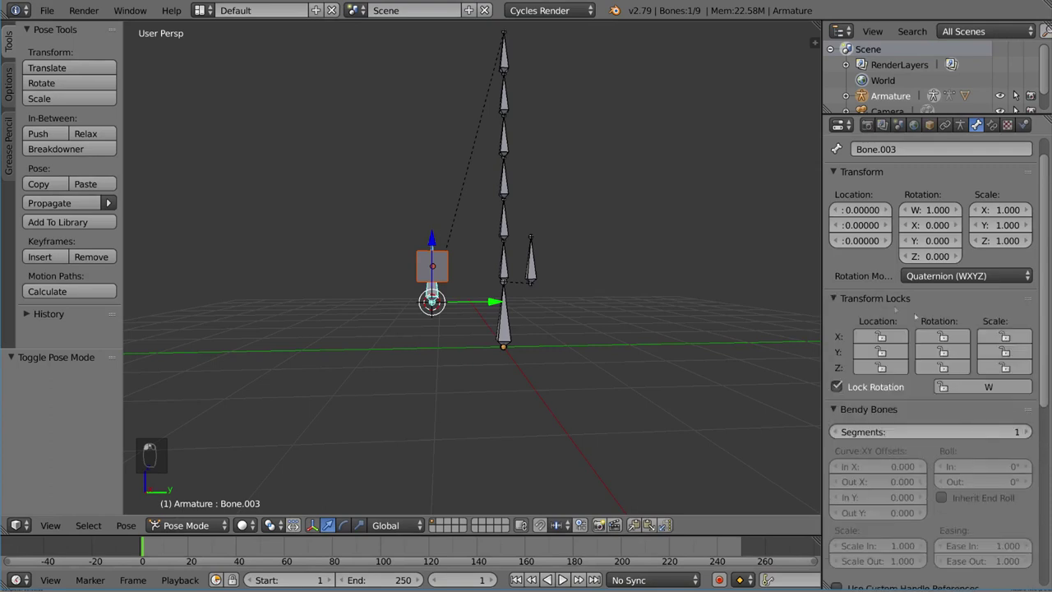
click(945, 298)
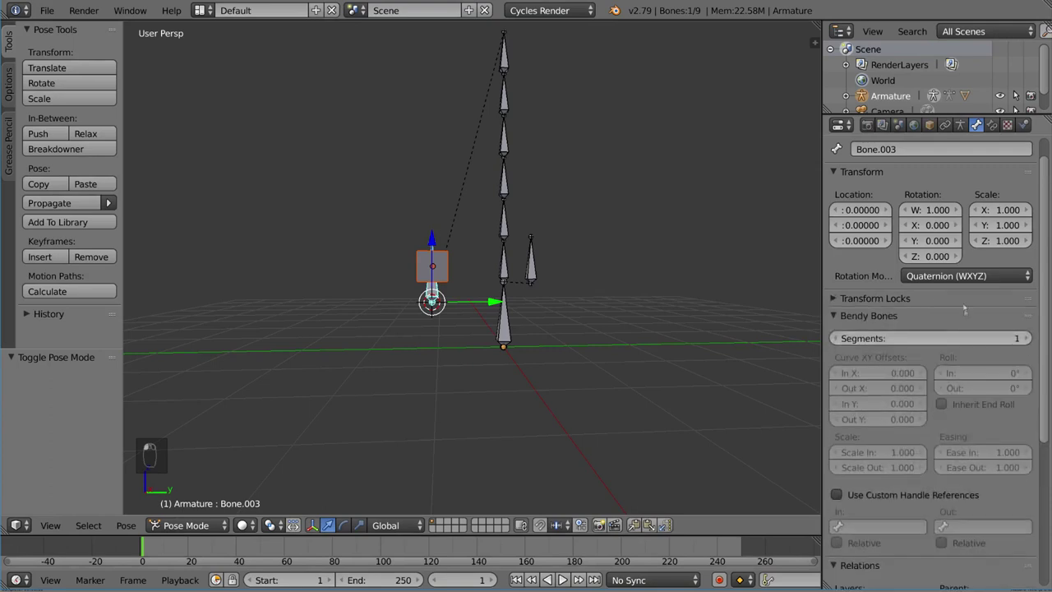
click(951, 276)
click(951, 275)
Scroll down to Bone.003's Relations section showing parent Bone.004.
scroll(914, 370, down, 2)
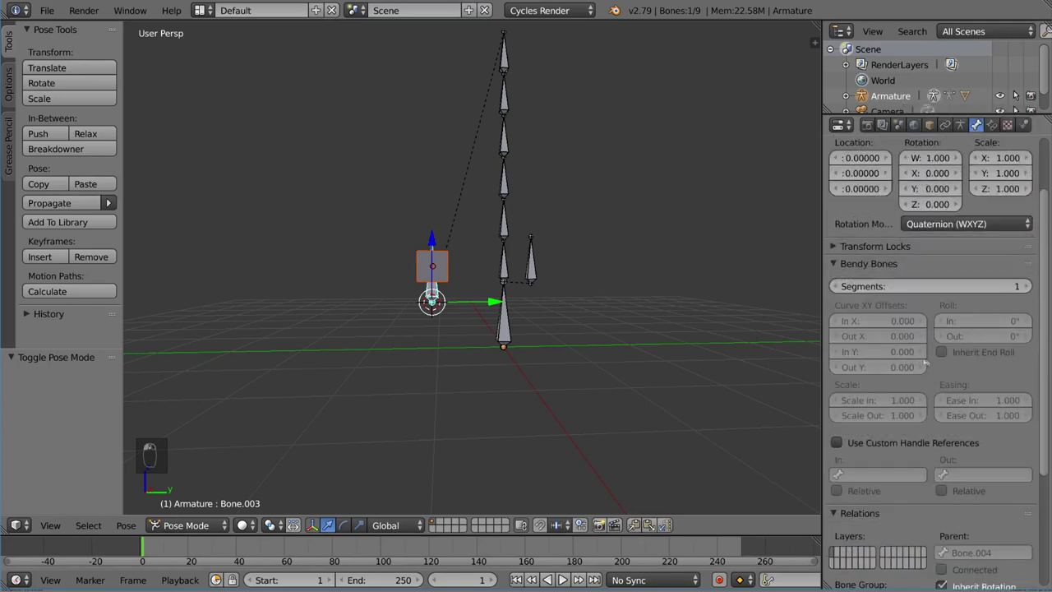
scroll(924, 361, down, 6)
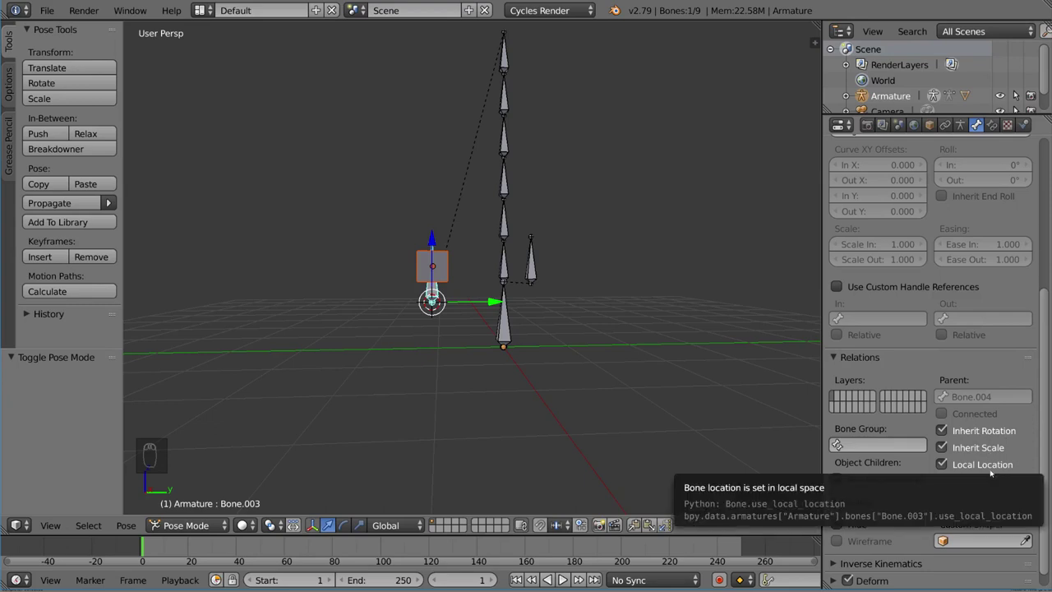
scroll(580, 284, up, 4)
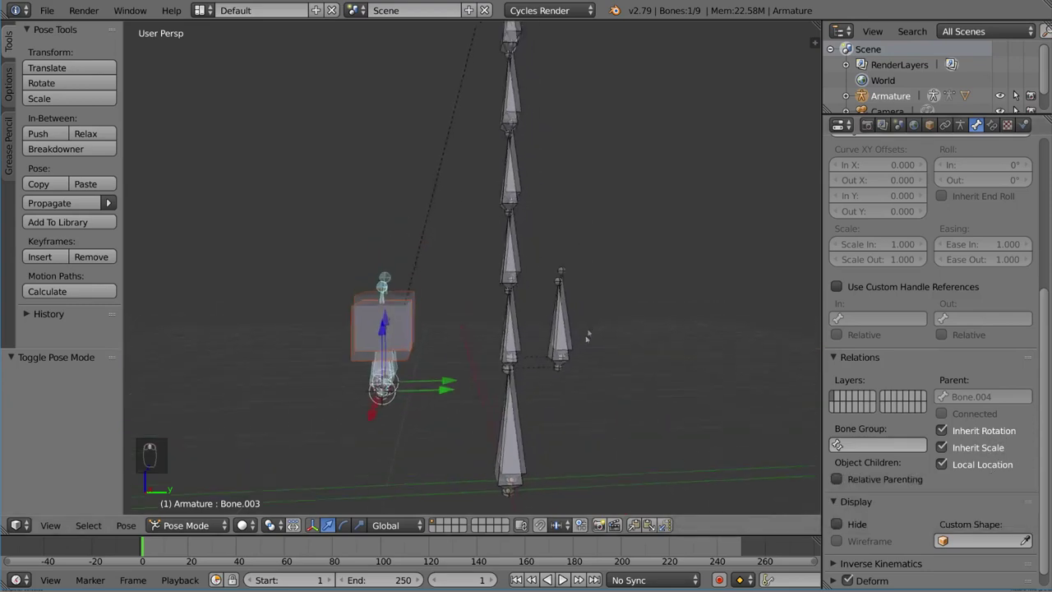
scroll(588, 335, down, 5)
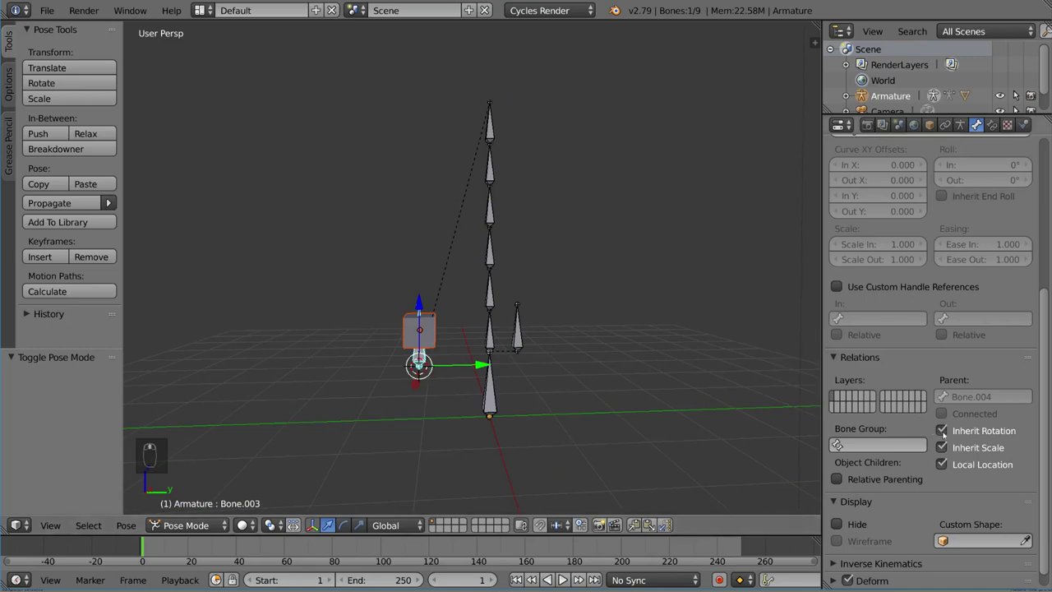
Turn off Inherit Rotation for Bone.003, keeping Inherit Scale and Local Location on.
click(942, 431)
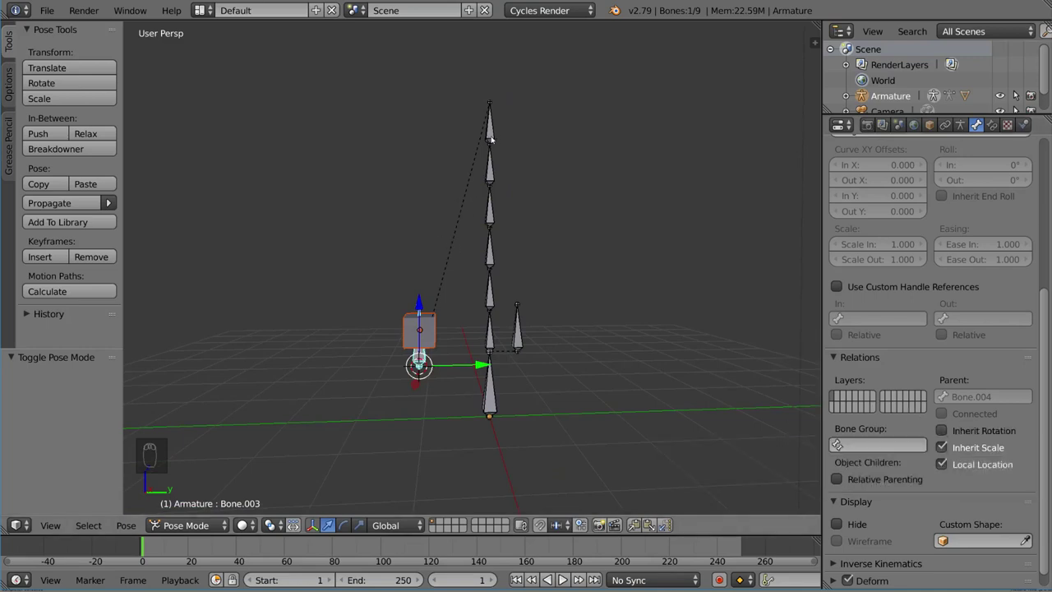
right_click(490, 139)
shift+middle_drag(512, 218, 524, 206)
right_click(490, 381)
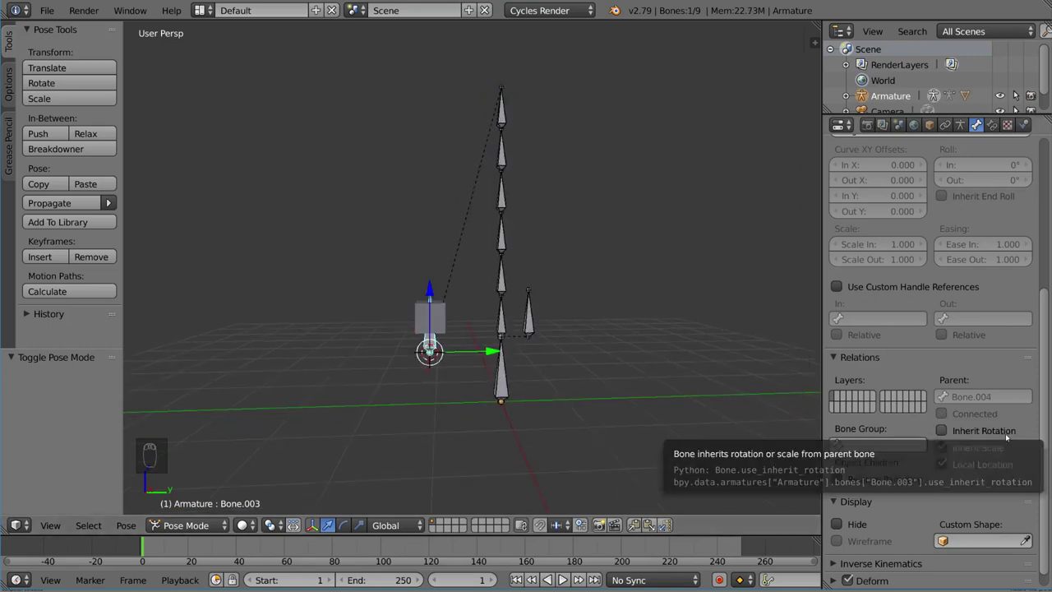
Test-rotate the top spine bone Bone.004, then cancel the rotation.
right_click(504, 114)
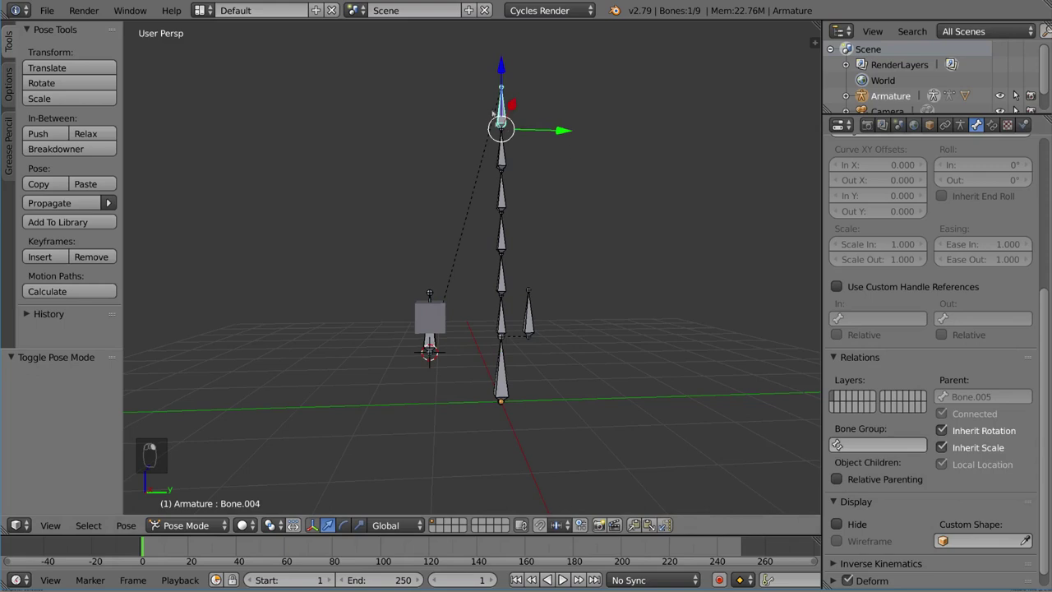
key(r)
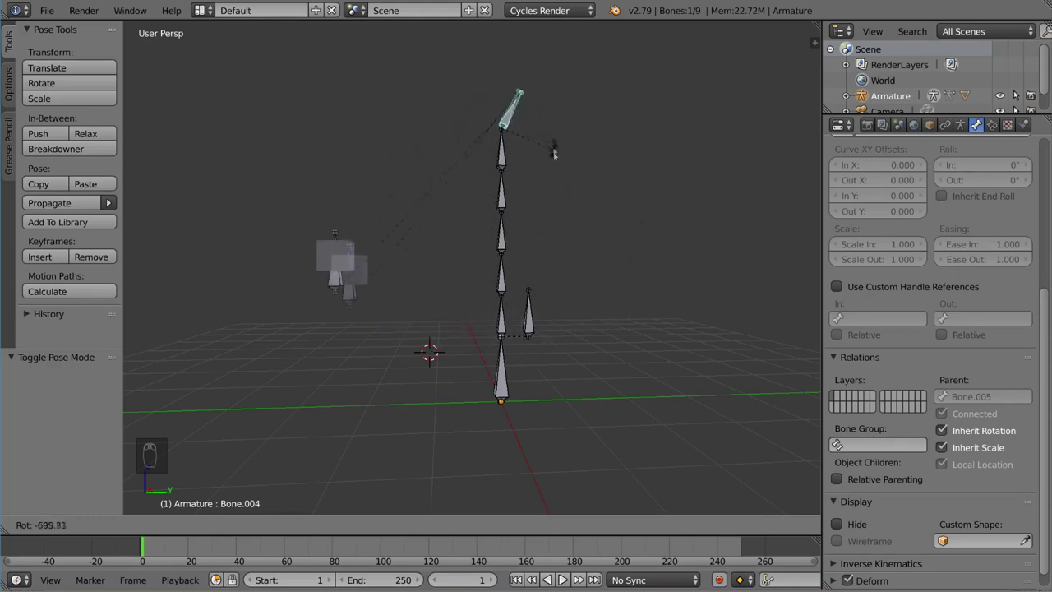
key(Escape)
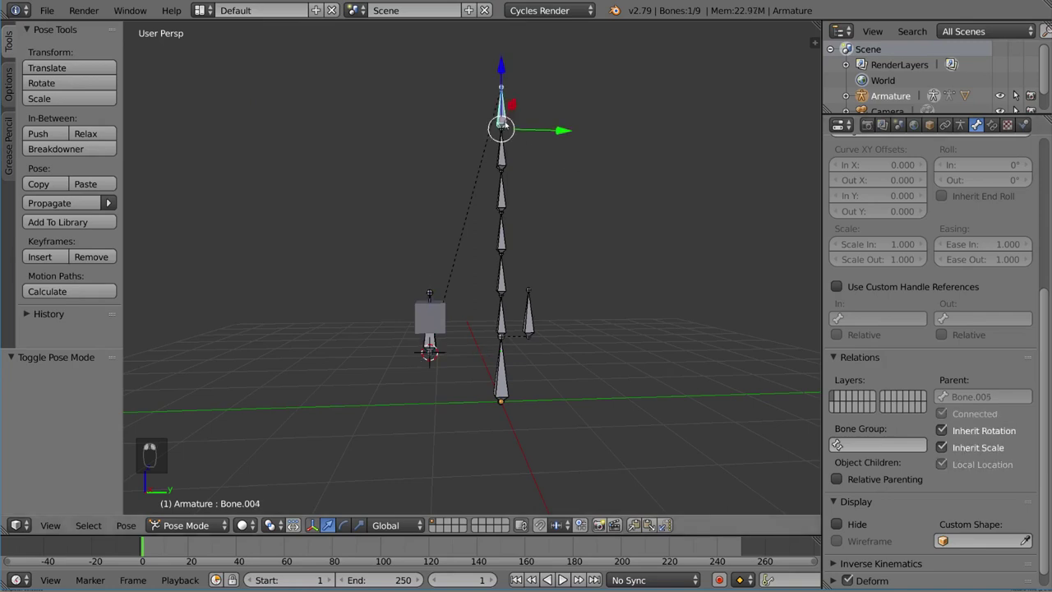
key(s)
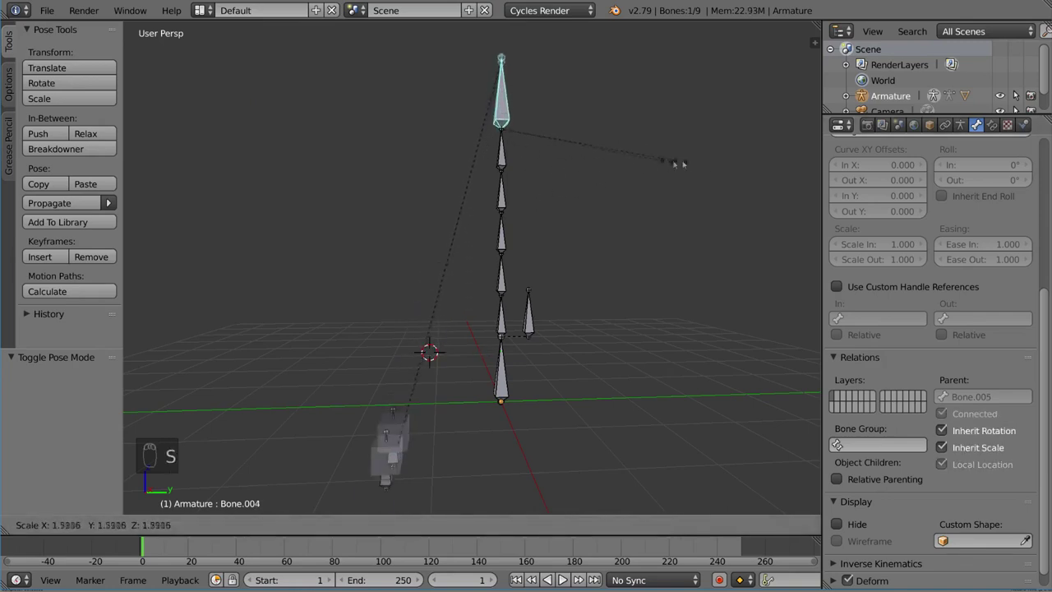
key(Escape)
key(s)
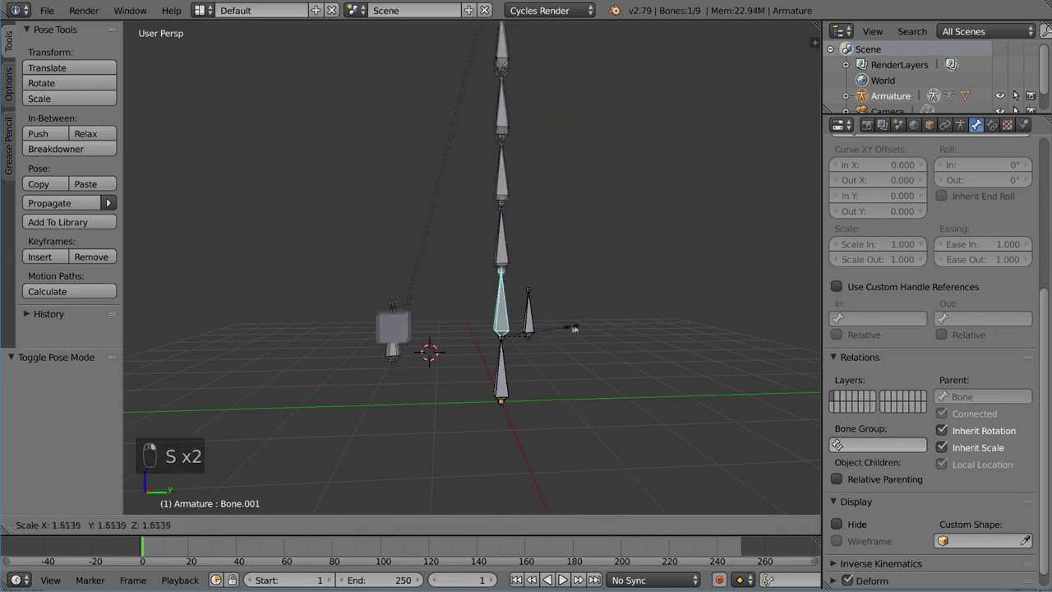
click(508, 337)
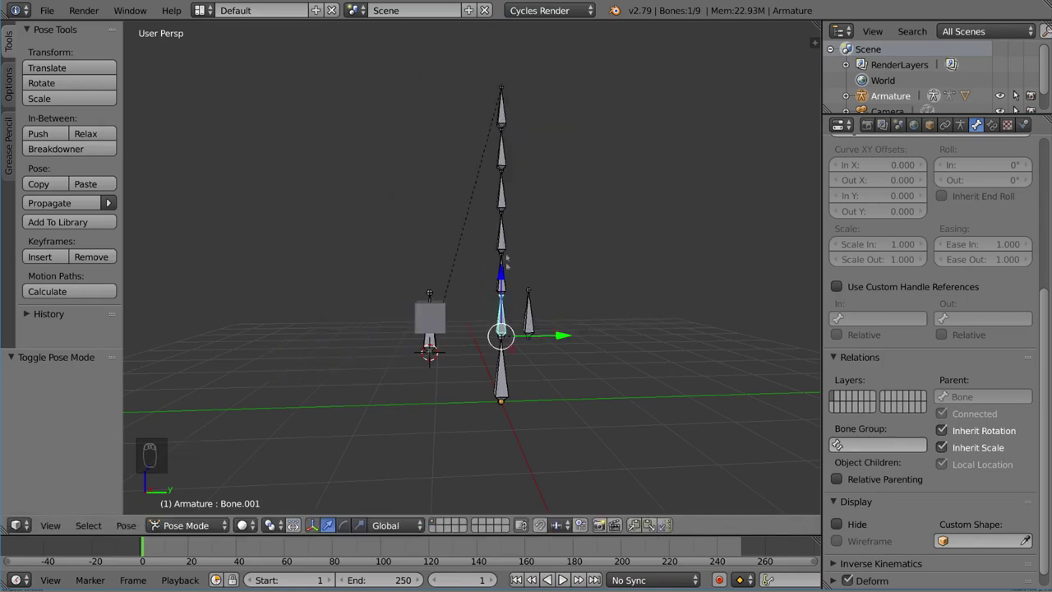
key(s)
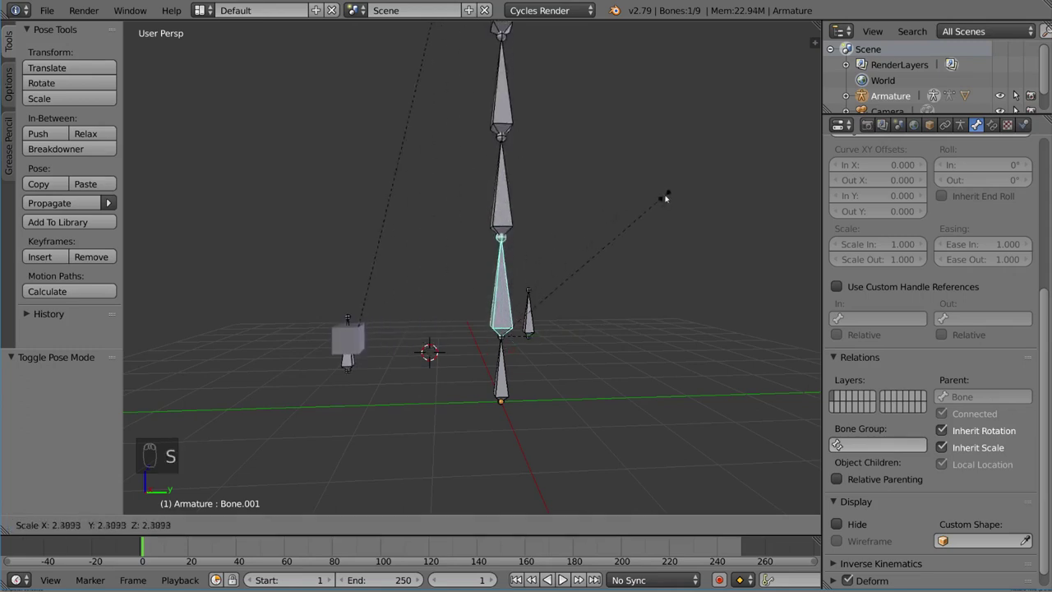
right_click(458, 342)
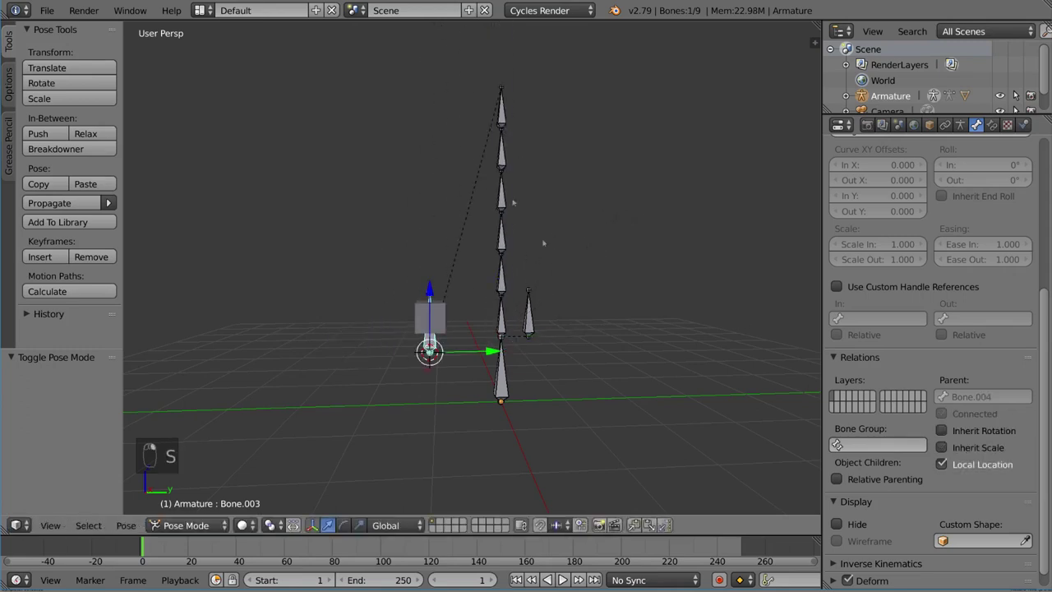
right_click(500, 316)
scroll(498, 328, down, 2)
key(s)
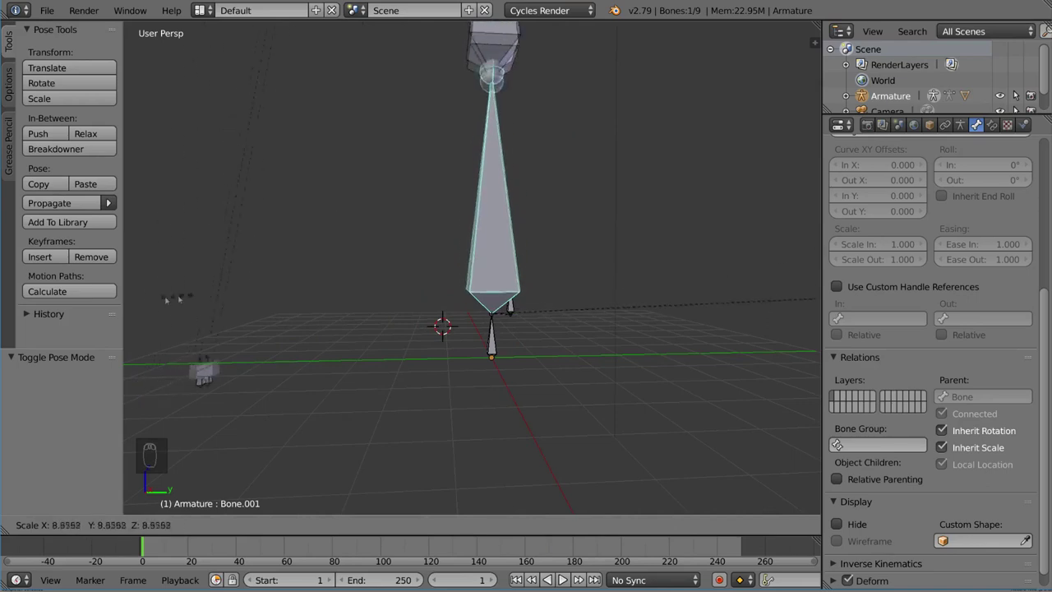
key(Escape)
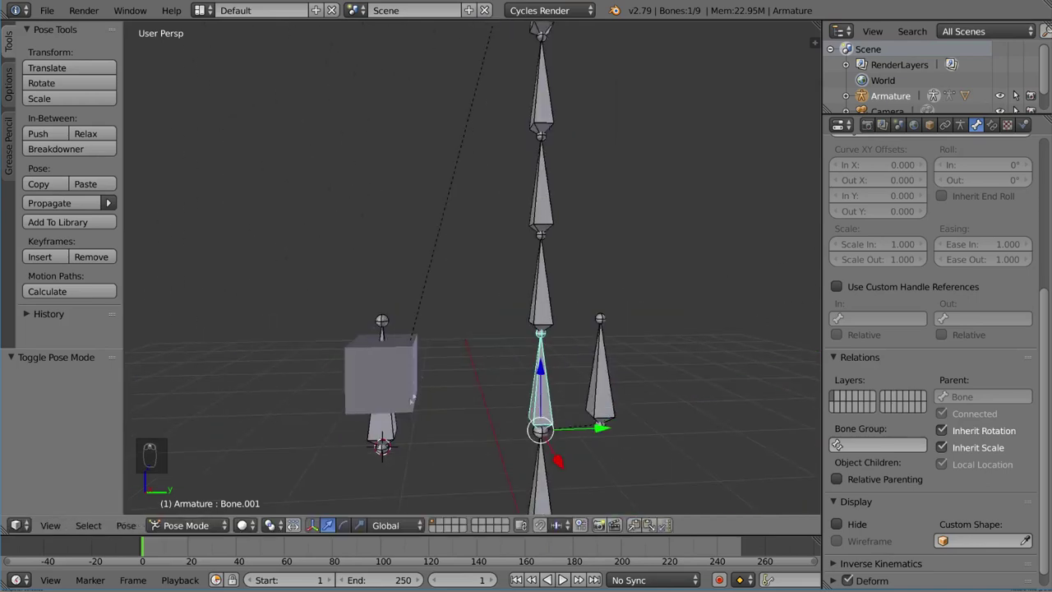
right_click(436, 313)
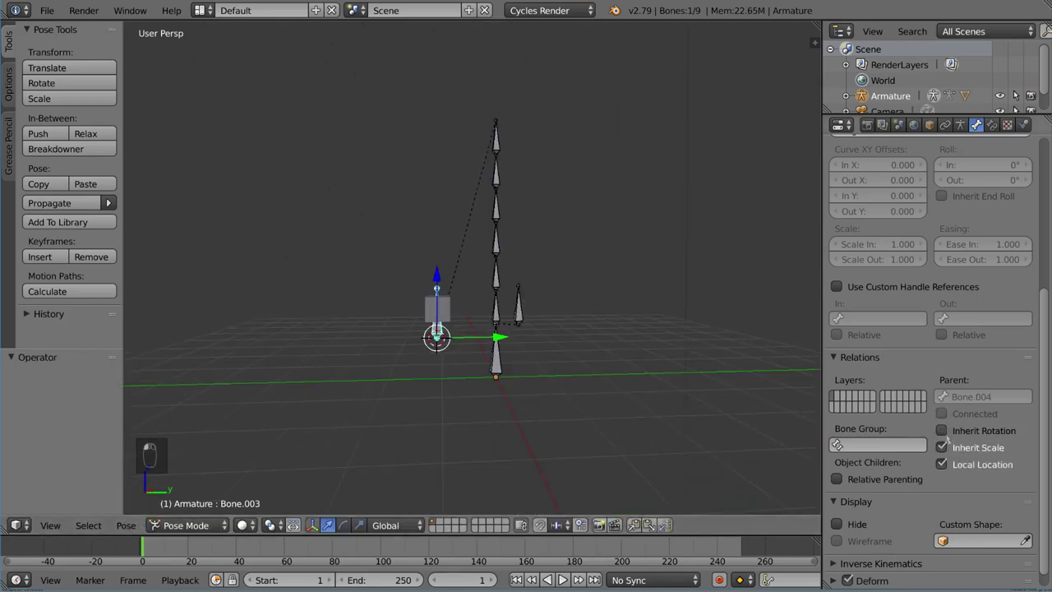
key(Tab)
key(Tab)
key(ctrl+Tab)
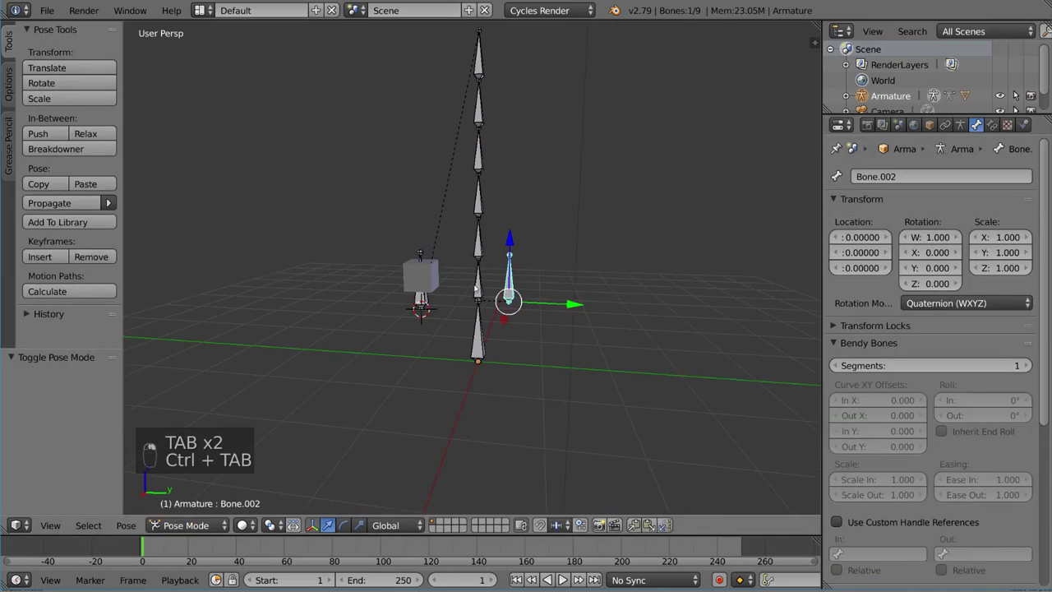
middle_drag(477, 300, 510, 345)
shift+right_click(497, 329)
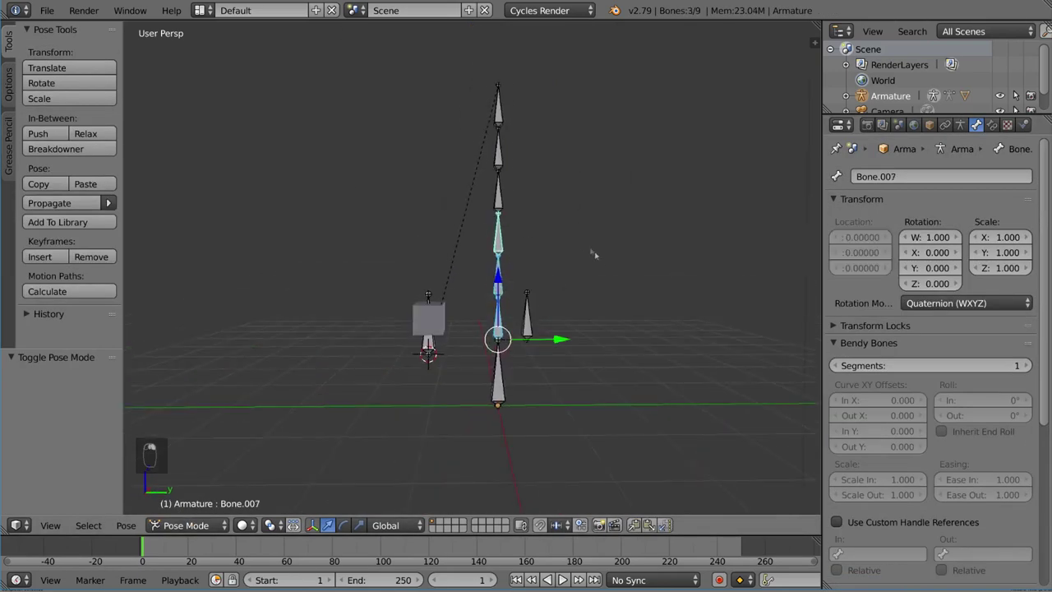
key(r)
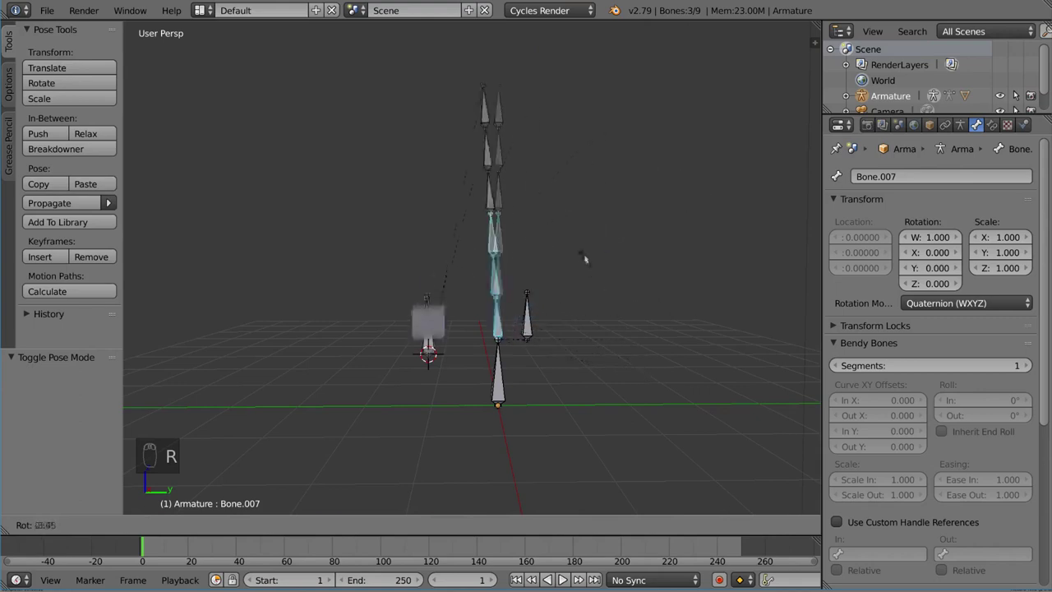
click(585, 259)
key(ctrl+Tab)
middle_drag(578, 282, 533, 277)
key(g)
right_click(541, 309)
key(g)
right_click(586, 246)
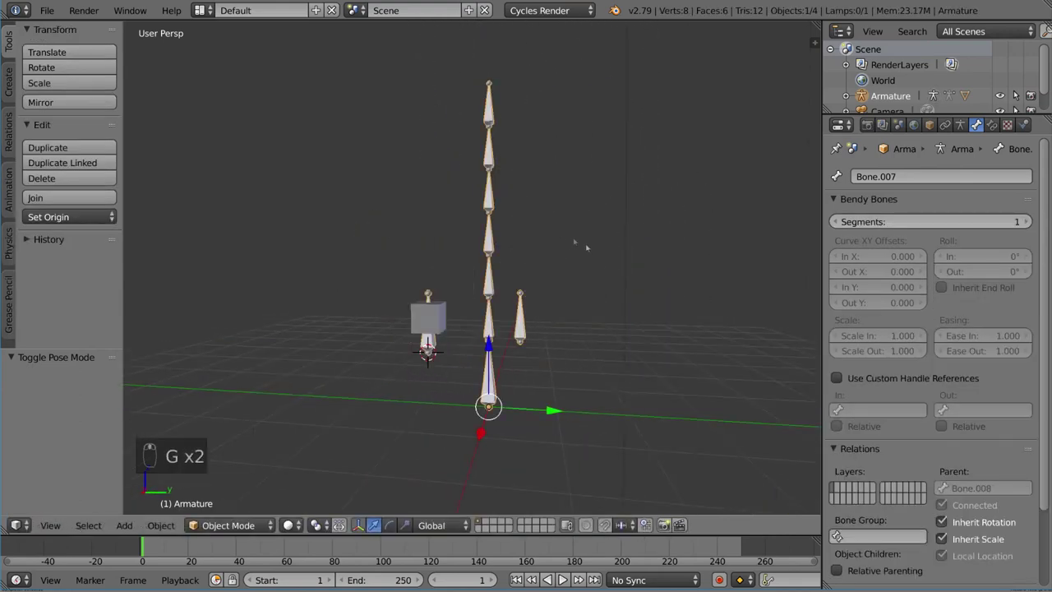
middle_drag(586, 246, 611, 282)
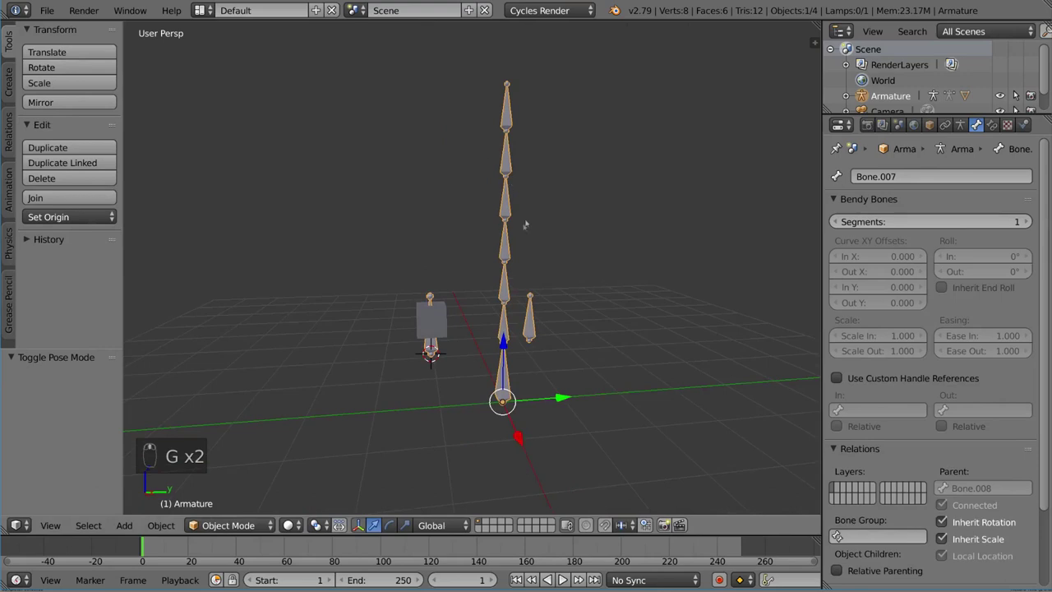
key(Tab)
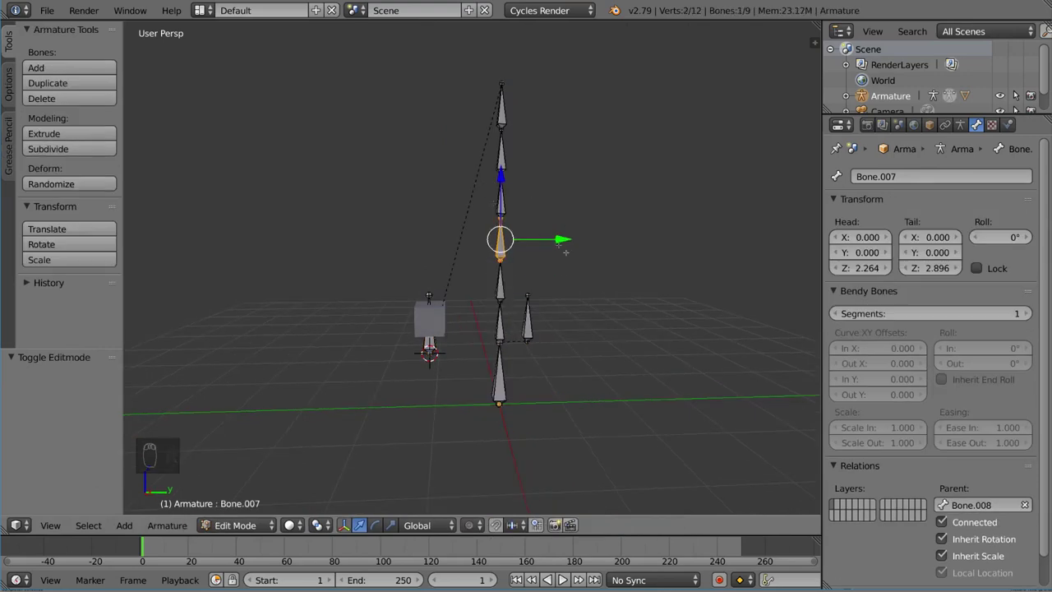
middle_drag(566, 253, 547, 275)
key(r)
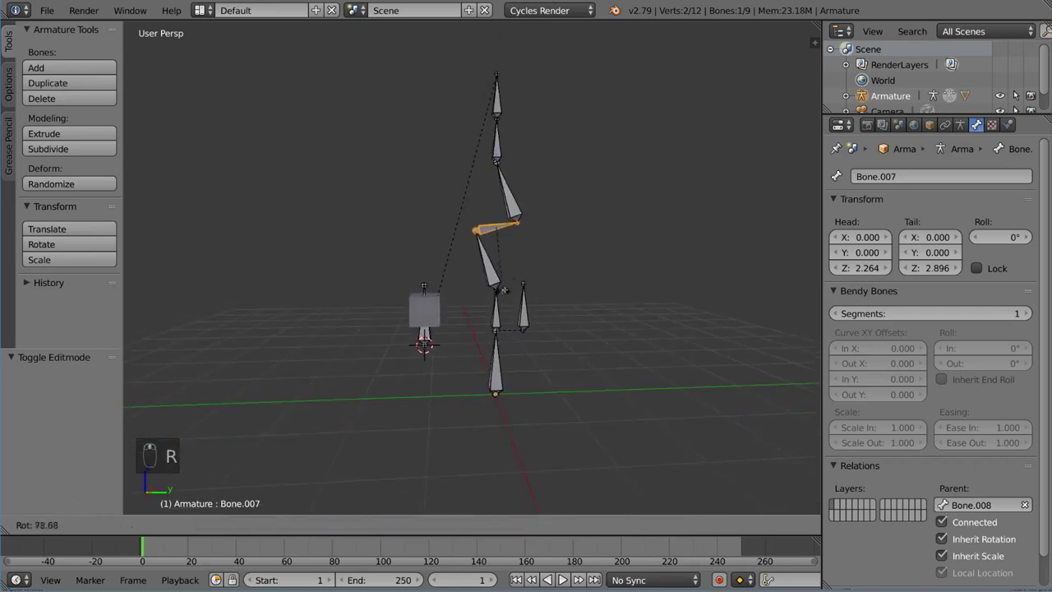
right_click(532, 226)
middle_drag(527, 226, 456, 252)
key(Tab)
key(ctrl+Tab)
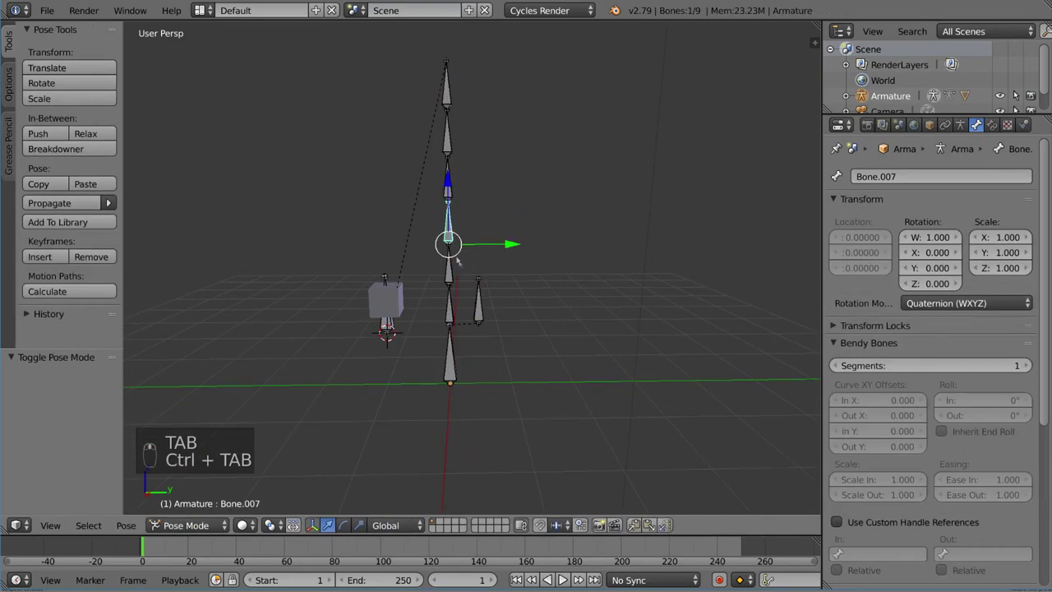
shift+right_click(452, 100)
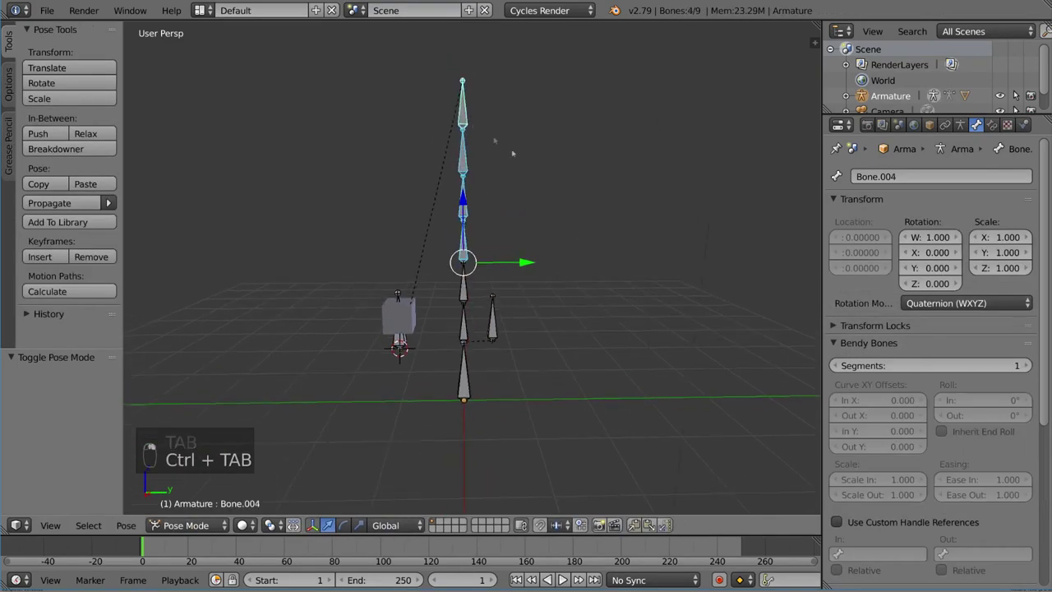